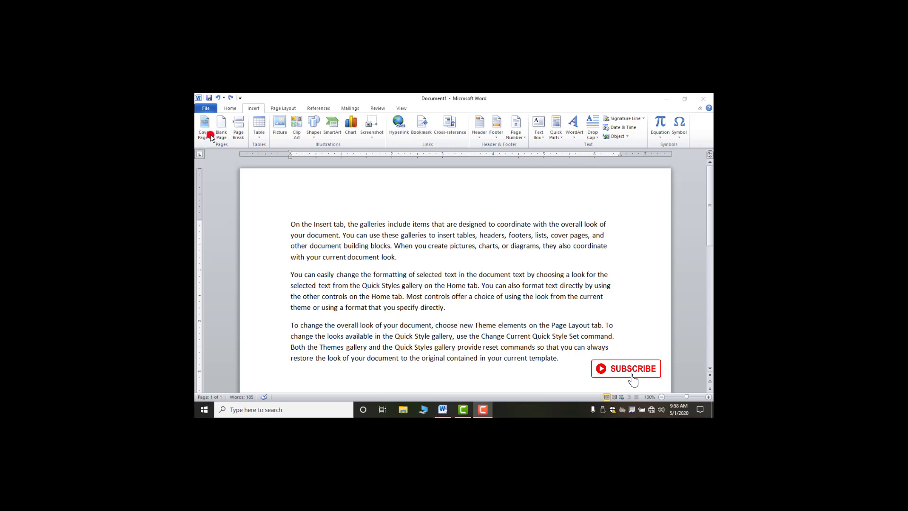
Step: Insert the built-in Motion cover page at the beginning of the document
{"action": "left_click", "coordinate": [206, 135]}
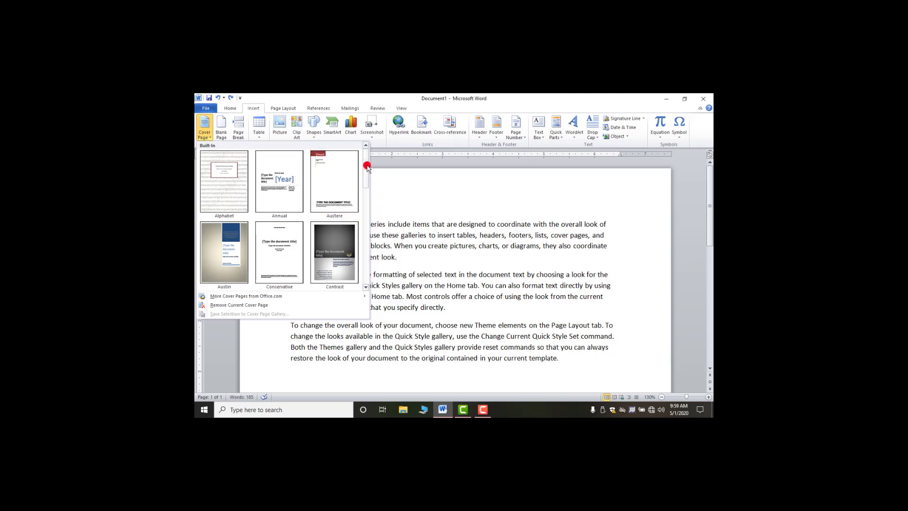
{"action": "left_click_drag", "start_coordinate": [366, 166], "coordinate": [367, 202]}
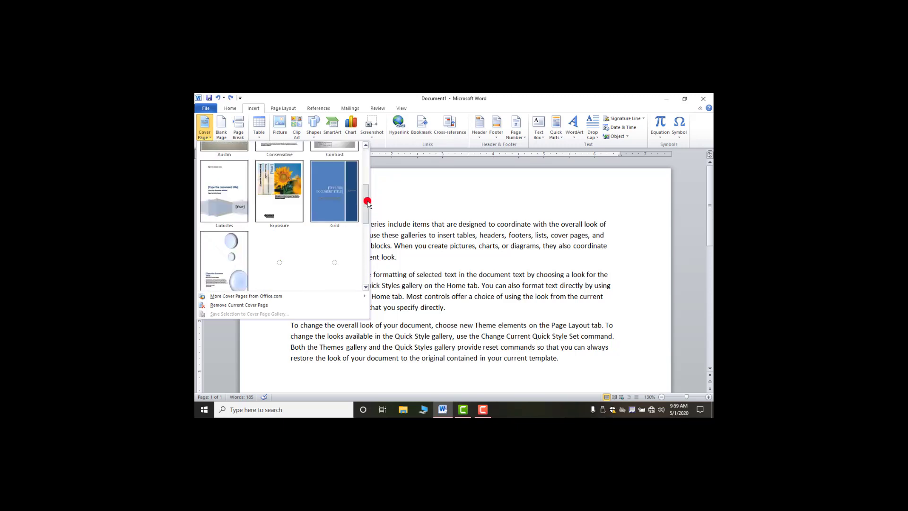
{"action": "left_click", "coordinate": [269, 230]}
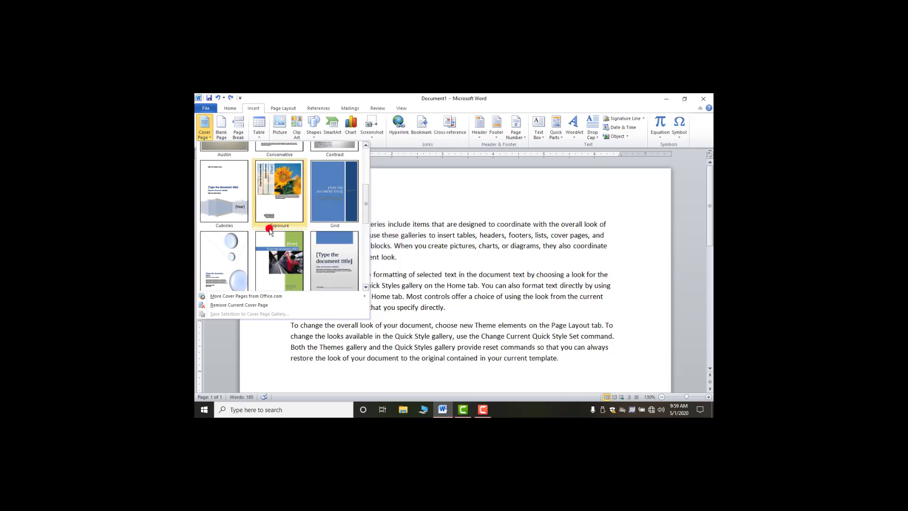
{"action": "left_click_drag", "start_coordinate": [367, 201], "coordinate": [318, 218]}
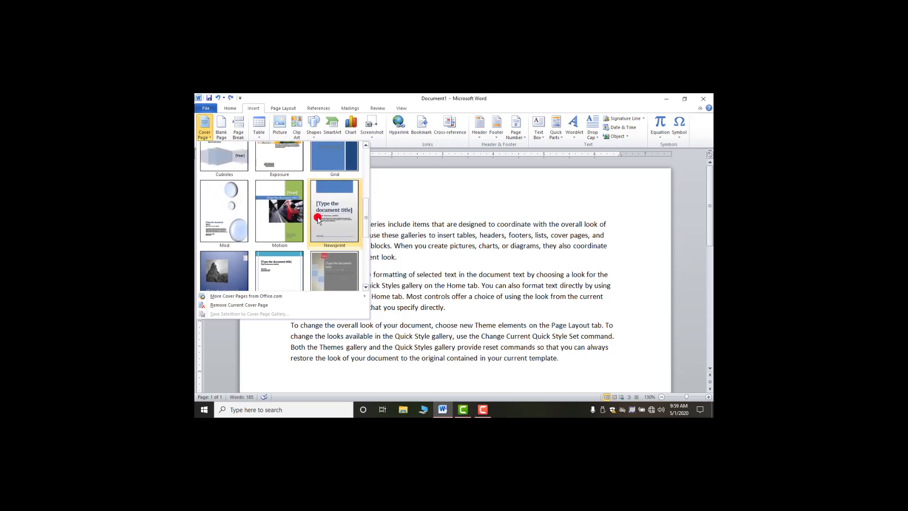
{"action": "left_click", "coordinate": [285, 218]}
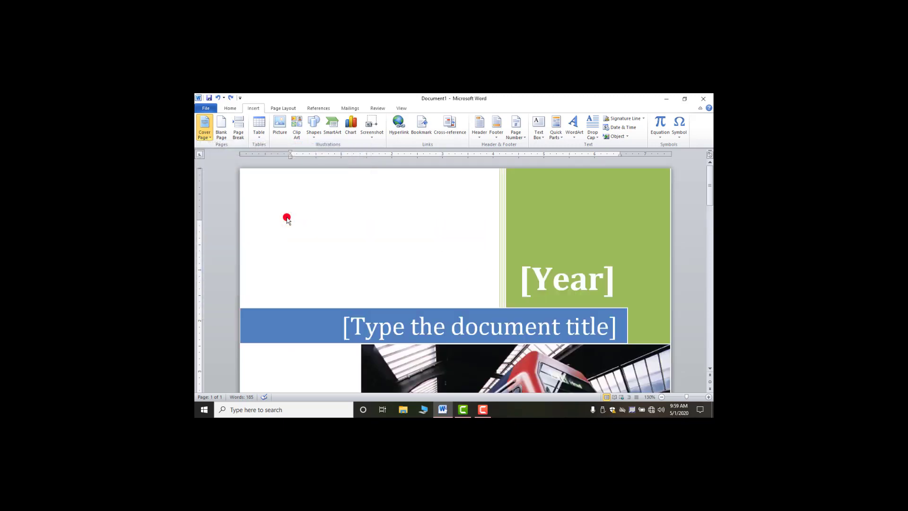
{"action": "scroll", "coordinate": [472, 268], "scroll_direction": "down", "scroll_amount": 2}
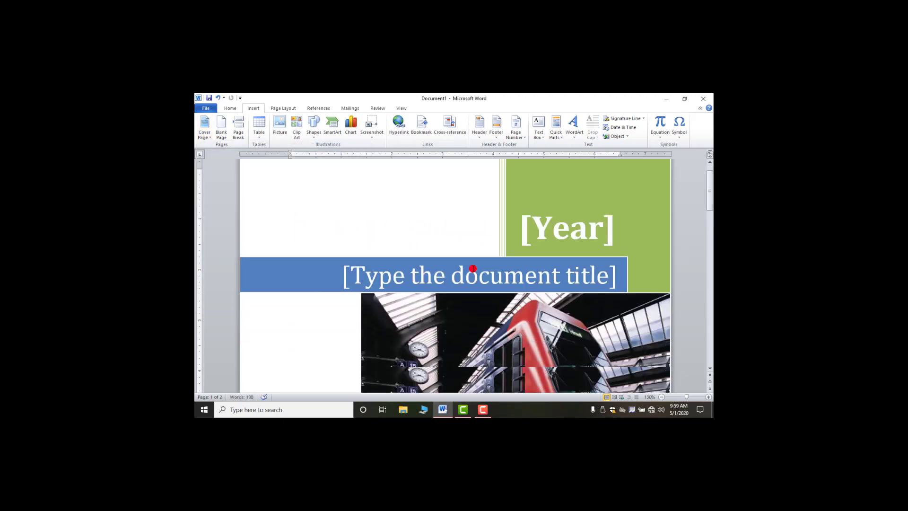
{"action": "scroll", "coordinate": [472, 269], "scroll_direction": "down", "scroll_amount": 5}
{"action": "scroll", "coordinate": [555, 217], "scroll_direction": "up", "scroll_amount": 4}
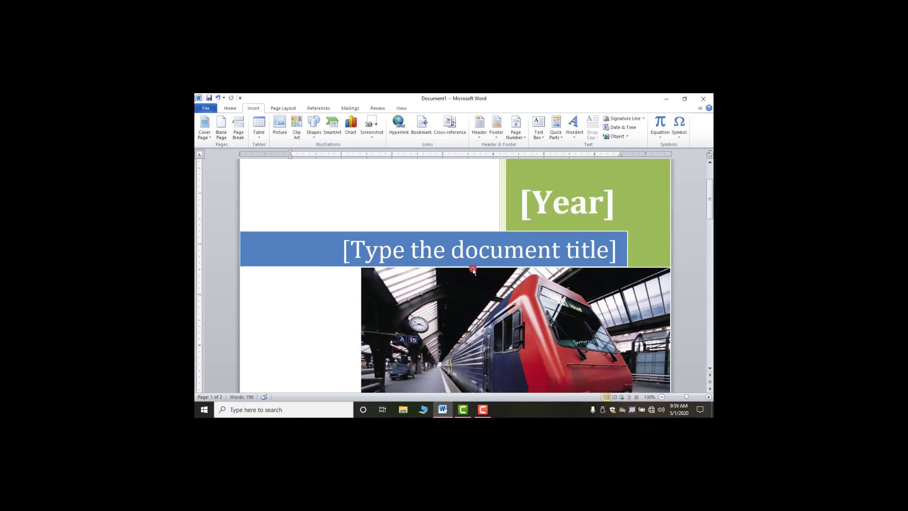
Step: Select the cover page's year placeholder and look over its title, company name and date fields
{"action": "left_click", "coordinate": [555, 217]}
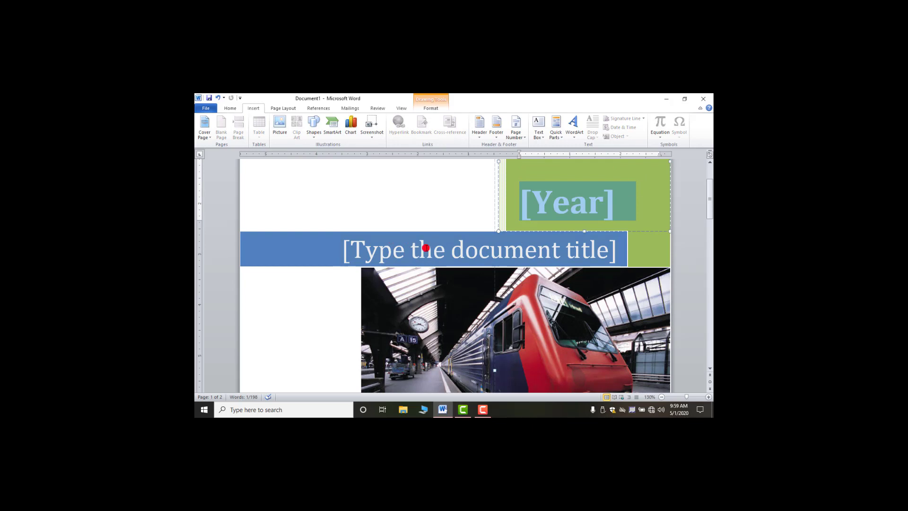
{"action": "scroll", "coordinate": [427, 249], "scroll_direction": "down", "scroll_amount": 10}
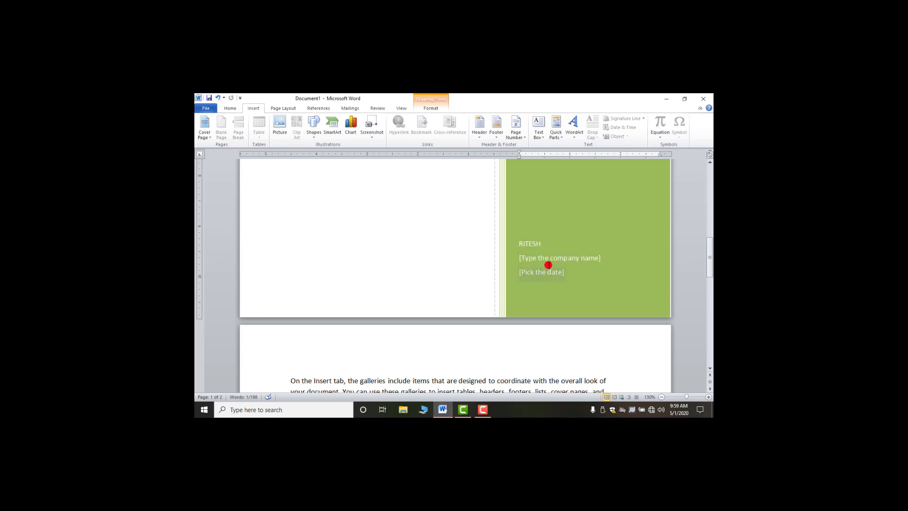
{"action": "scroll", "coordinate": [549, 245], "scroll_direction": "up", "scroll_amount": 10}
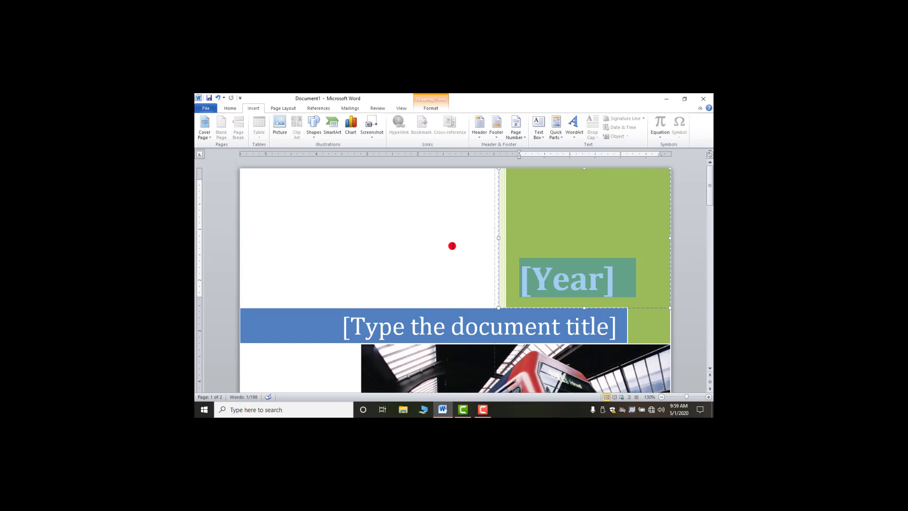
Step: Remove the current cover page from the document
{"action": "left_click", "coordinate": [209, 136]}
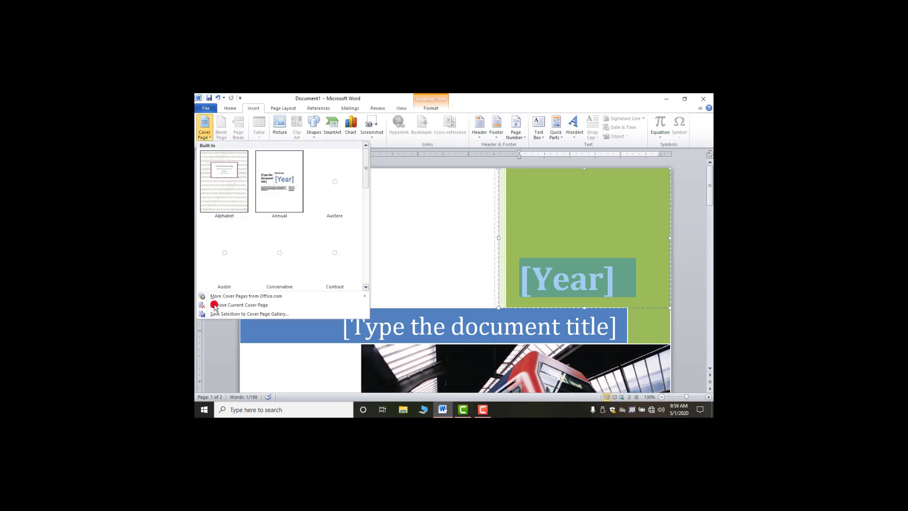
{"action": "left_click", "coordinate": [240, 307]}
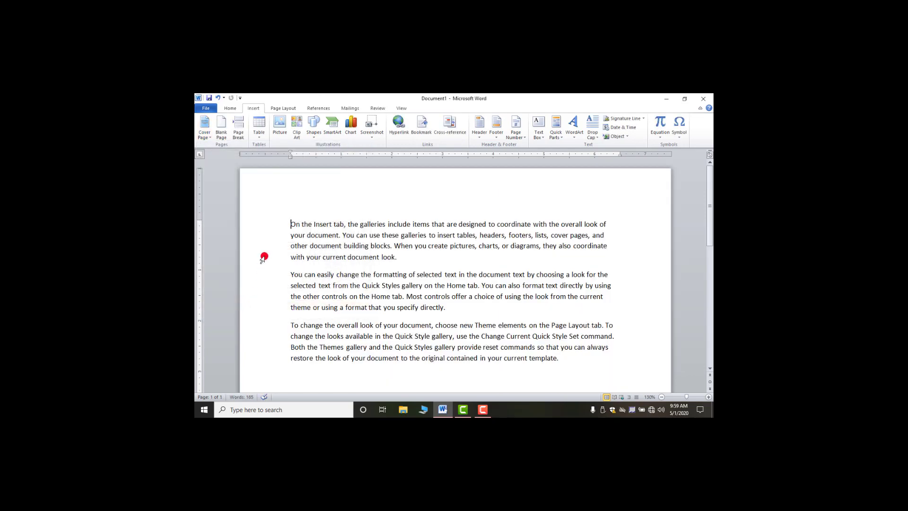
{"action": "left_click", "coordinate": [201, 136]}
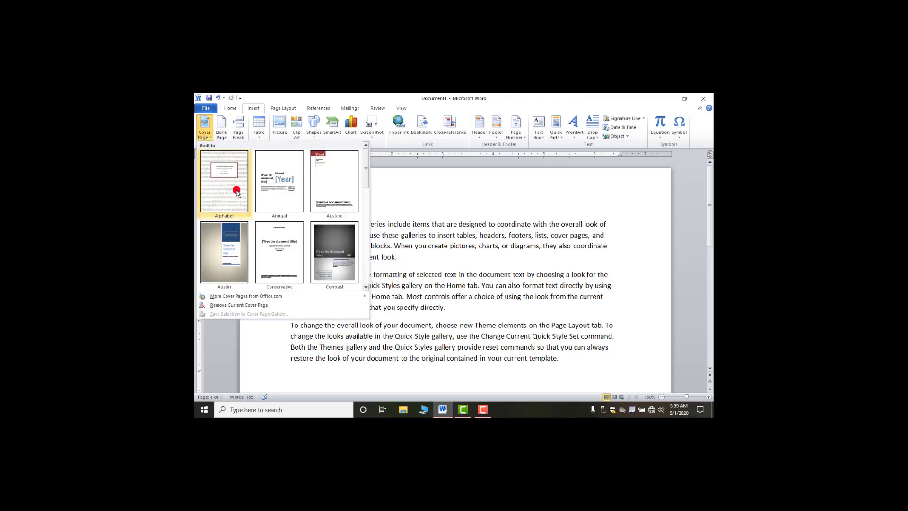
{"action": "left_click", "coordinate": [440, 260]}
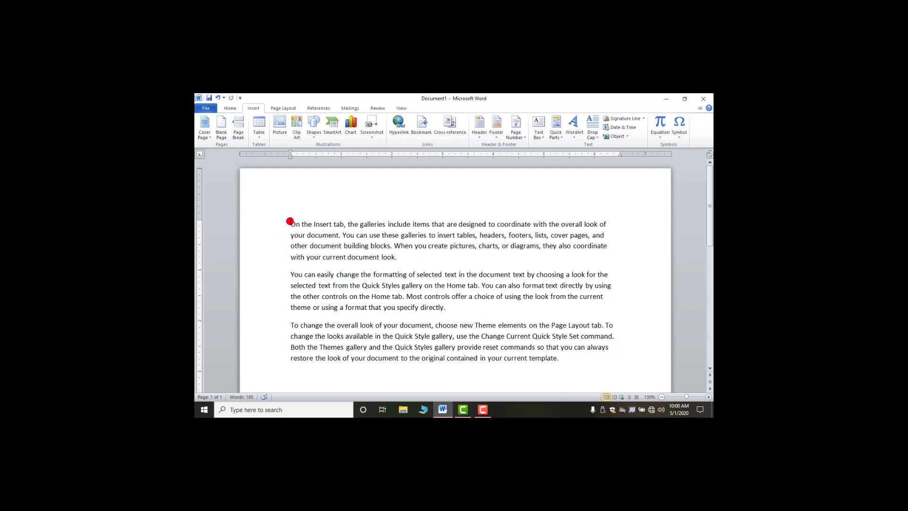
Step: Insert a blank page before the first paragraph and check where the text sits
{"action": "left_click", "coordinate": [220, 124]}
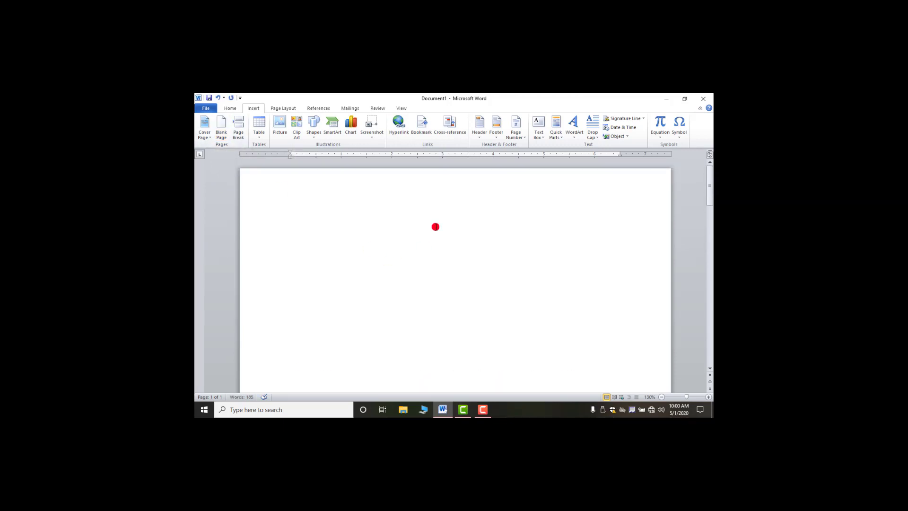
{"action": "scroll", "coordinate": [438, 305], "scroll_direction": "down", "scroll_amount": 15}
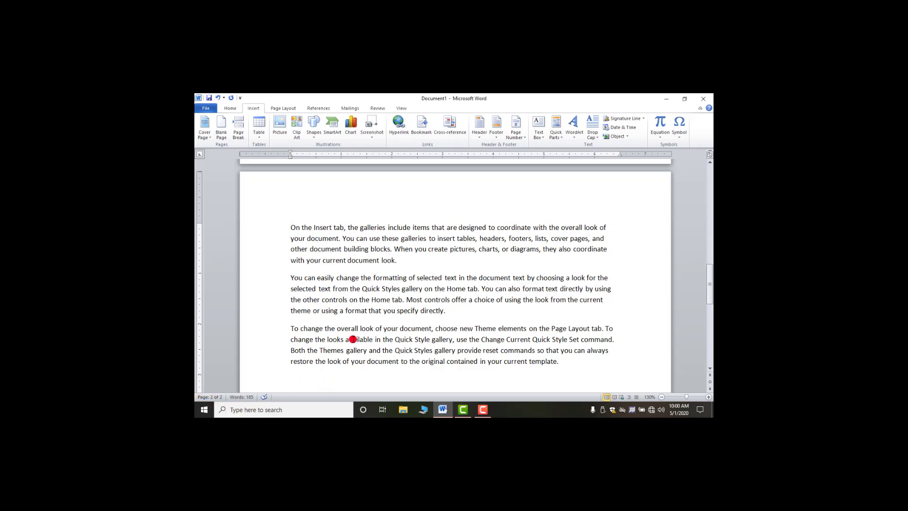
{"action": "scroll", "coordinate": [315, 236], "scroll_direction": "up", "scroll_amount": 1}
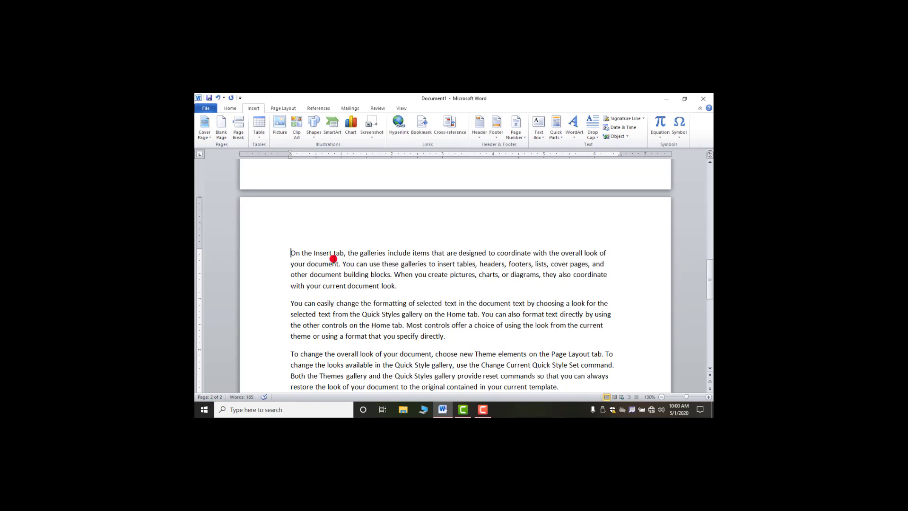
{"action": "scroll", "coordinate": [431, 291], "scroll_direction": "up", "scroll_amount": 6}
{"action": "scroll", "coordinate": [432, 292], "scroll_direction": "up", "scroll_amount": 10}
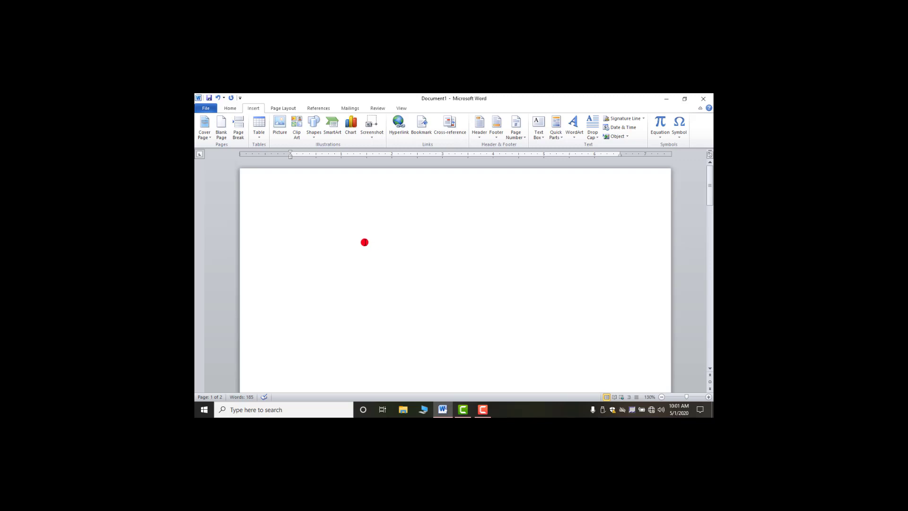
Step: Delete the blank page in front of the text and check the remaining page
{"action": "left_click", "coordinate": [291, 211]}
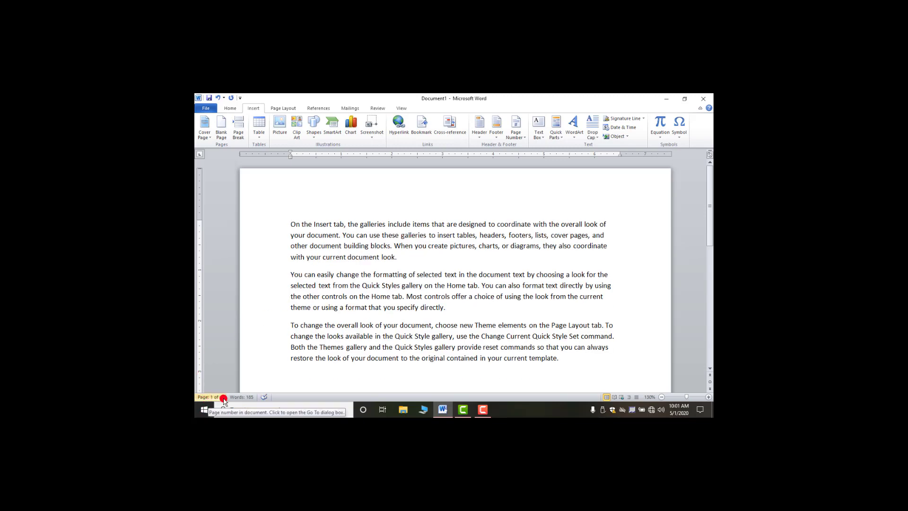
{"action": "scroll", "coordinate": [460, 296], "scroll_direction": "down", "scroll_amount": 10}
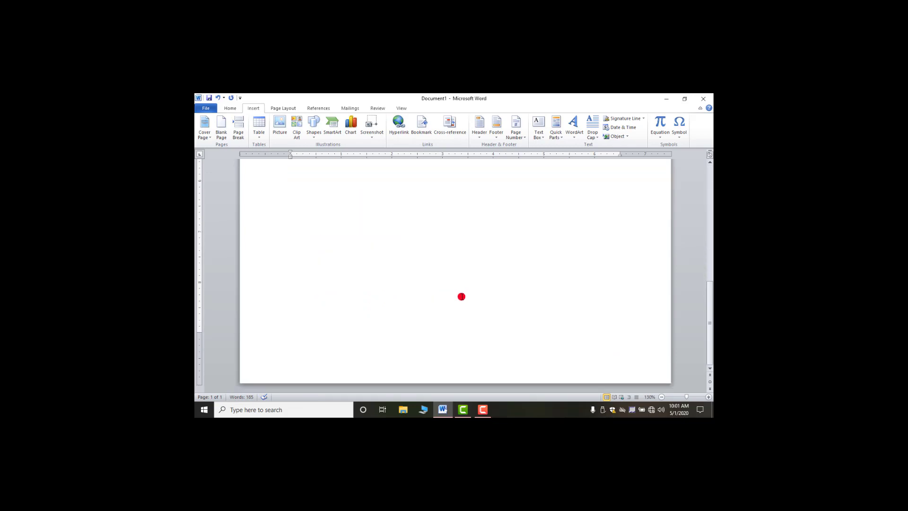
{"action": "scroll", "coordinate": [461, 297], "scroll_direction": "up", "scroll_amount": 3}
{"action": "scroll", "coordinate": [460, 296], "scroll_direction": "down", "scroll_amount": 3}
{"action": "scroll", "coordinate": [461, 296], "scroll_direction": "up", "scroll_amount": 3}
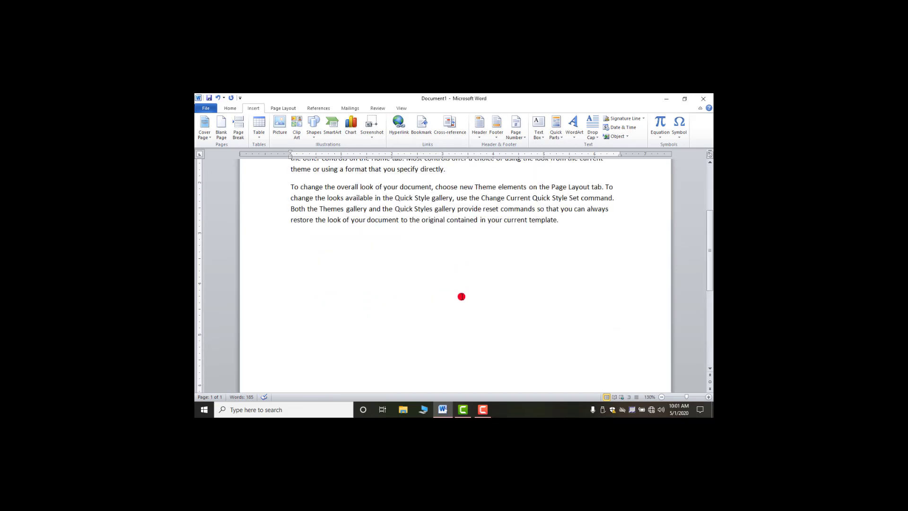
{"action": "scroll", "coordinate": [460, 297], "scroll_direction": "up", "scroll_amount": 5}
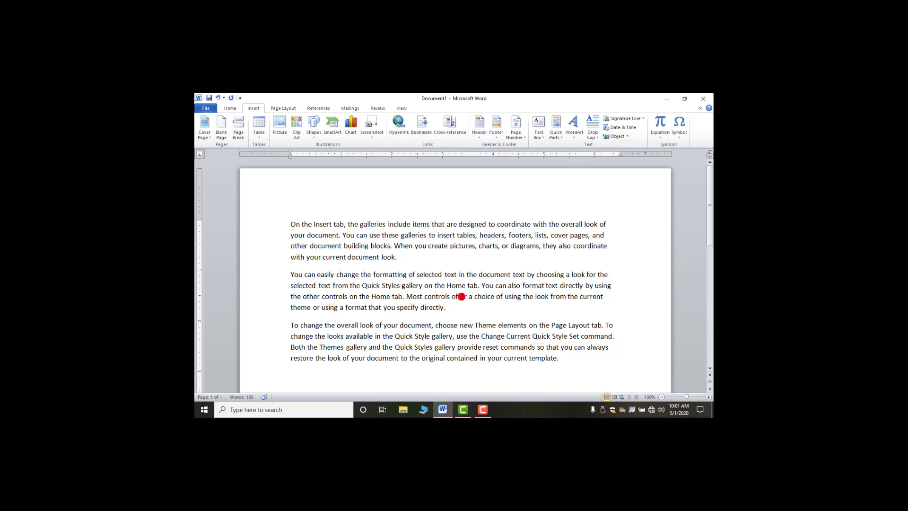
Step: Undo the deletion of the blank page in front of the text
{"action": "key", "text": "Return"}
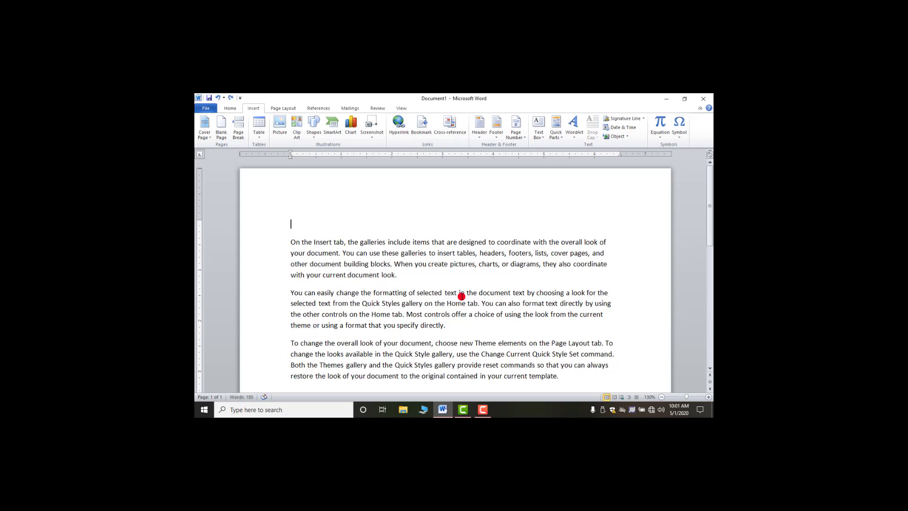
{"action": "key", "text": "ctrl+z"}
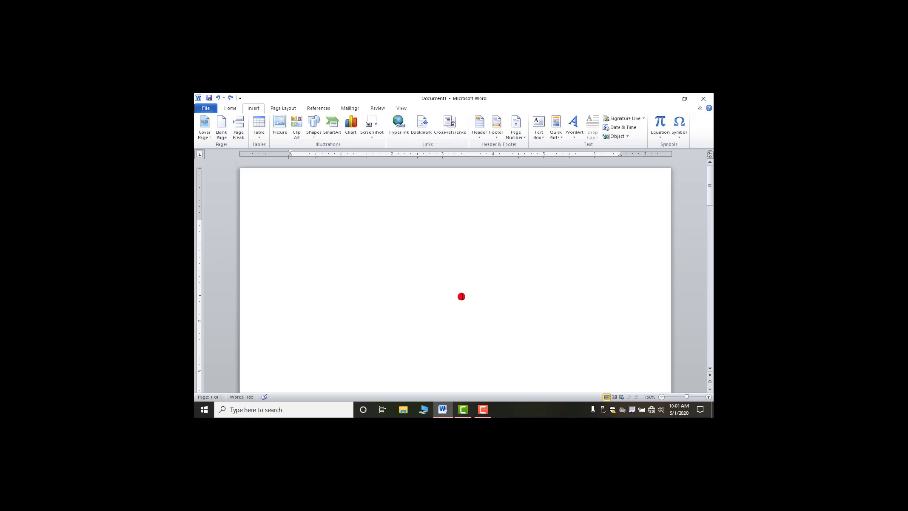
{"action": "scroll", "coordinate": [355, 258], "scroll_direction": "down", "scroll_amount": 10}
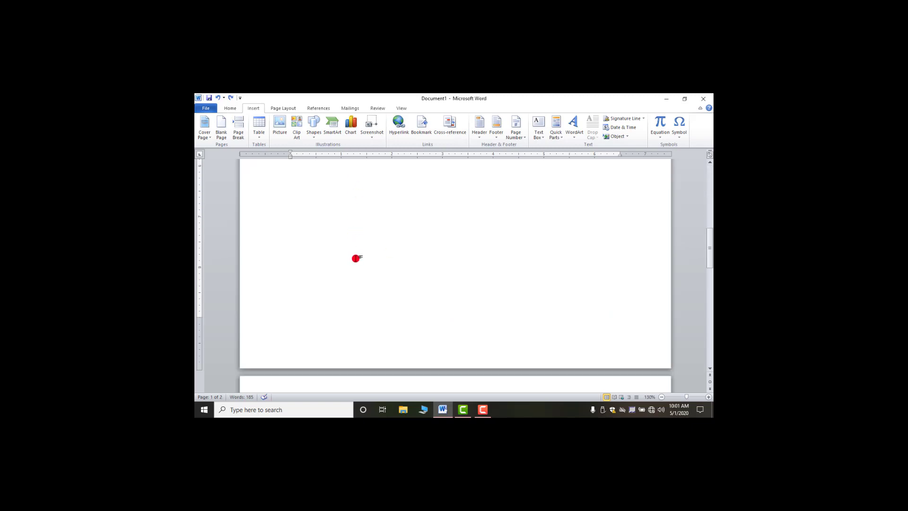
{"action": "scroll", "coordinate": [356, 258], "scroll_direction": "down", "scroll_amount": 5}
{"action": "scroll", "coordinate": [415, 313], "scroll_direction": "up", "scroll_amount": 2}
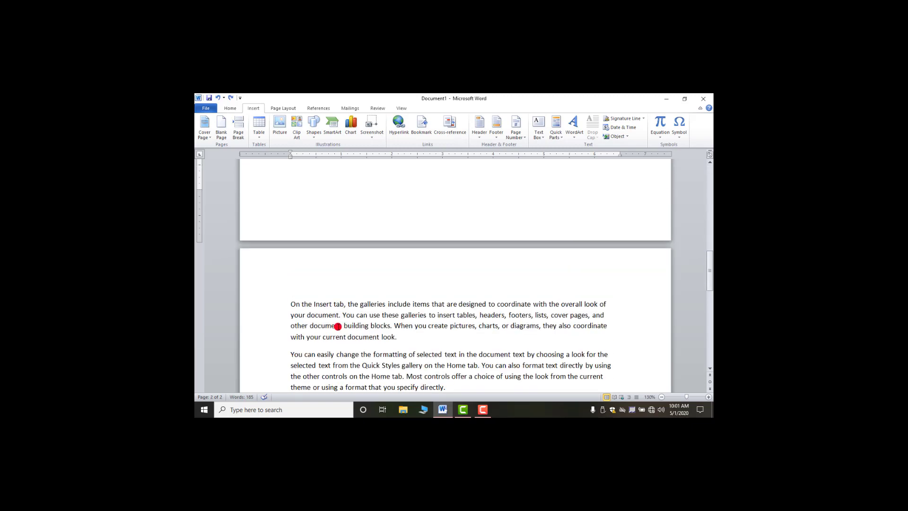
Step: Place the cursor before the first paragraph and remove the blank page again
{"action": "left_click", "coordinate": [288, 306]}
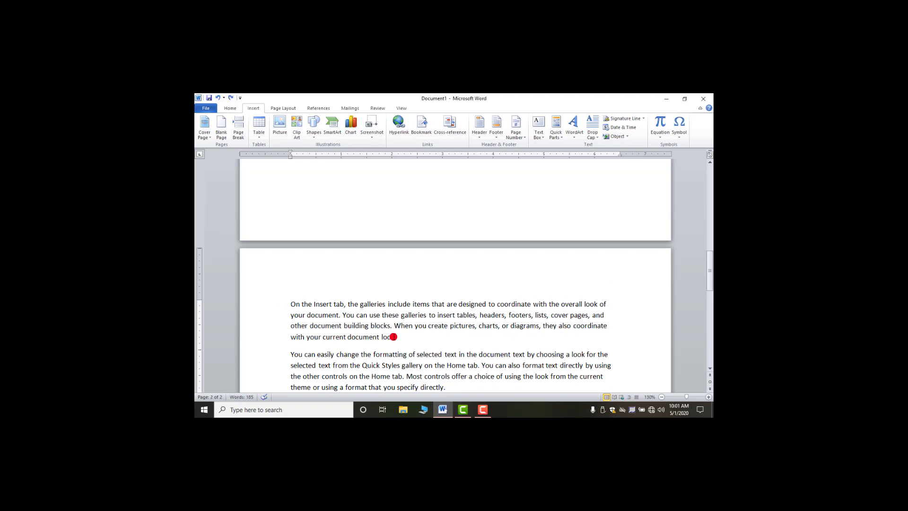
{"action": "scroll", "coordinate": [392, 336], "scroll_direction": "down", "scroll_amount": 4}
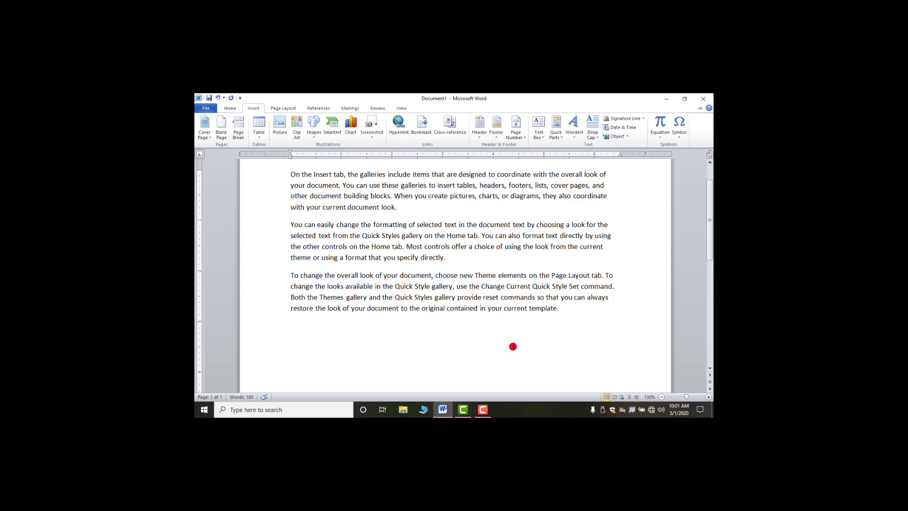
Step: Insert a page break before the first paragraph and check both pages
{"action": "key", "text": "ctrl+Return"}
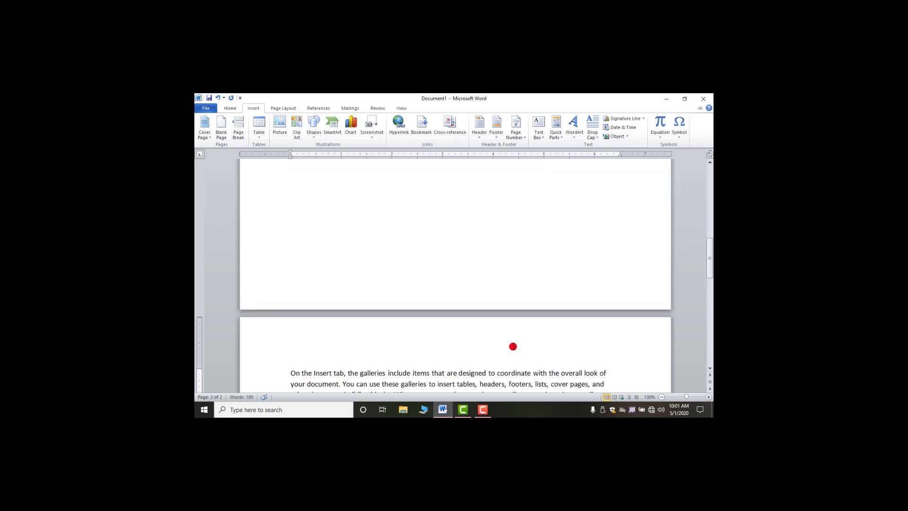
{"action": "scroll", "coordinate": [477, 250], "scroll_direction": "up", "scroll_amount": 10}
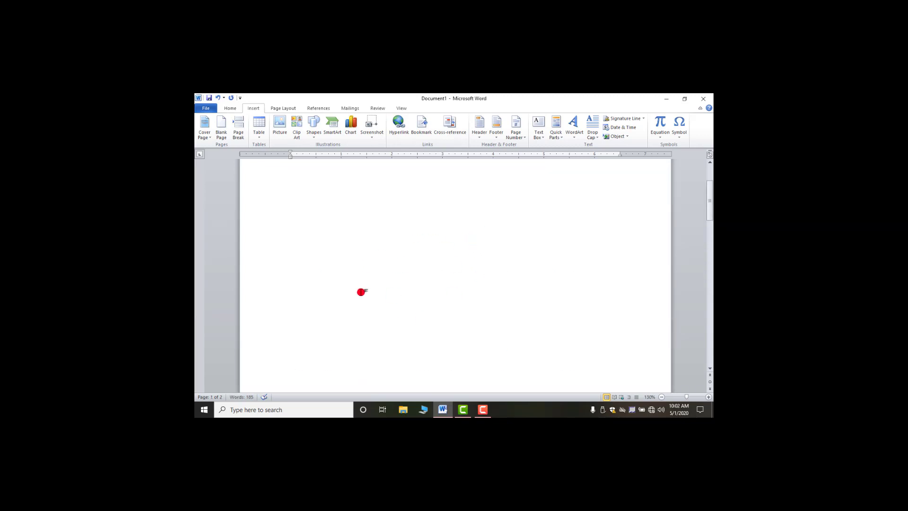
{"action": "scroll", "coordinate": [449, 280], "scroll_direction": "down", "scroll_amount": 10}
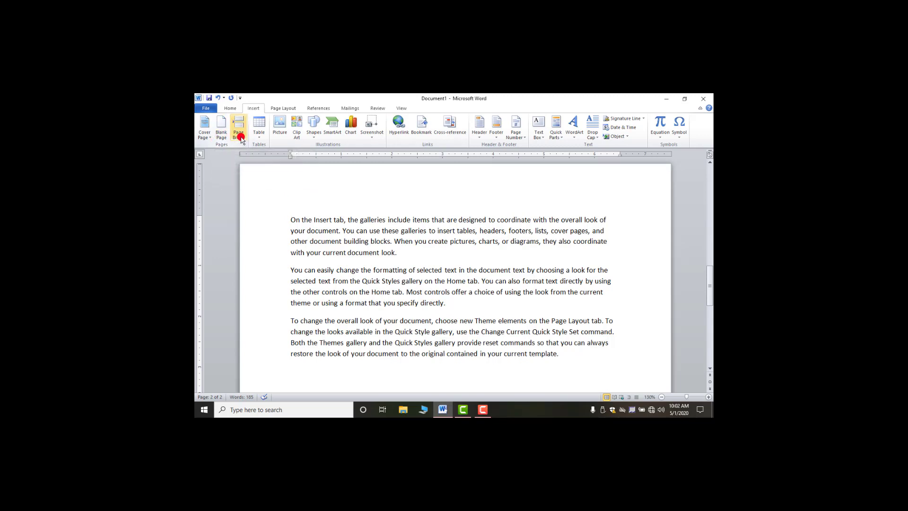
Step: Remove the page break before the first paragraph and insert one directly after that paragraph, checking both pages
{"action": "key", "text": "BackSpace"}
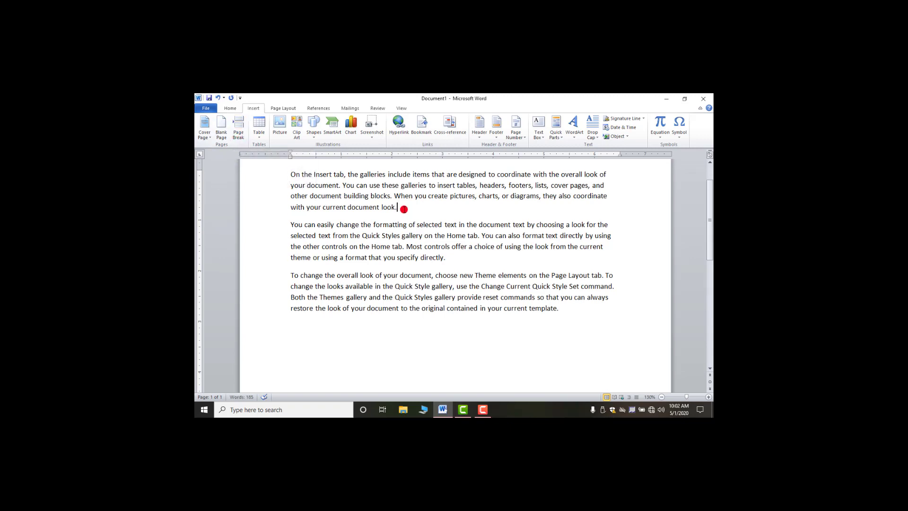
{"action": "left_click", "coordinate": [238, 129]}
{"action": "scroll", "coordinate": [486, 296], "scroll_direction": "up", "scroll_amount": 12}
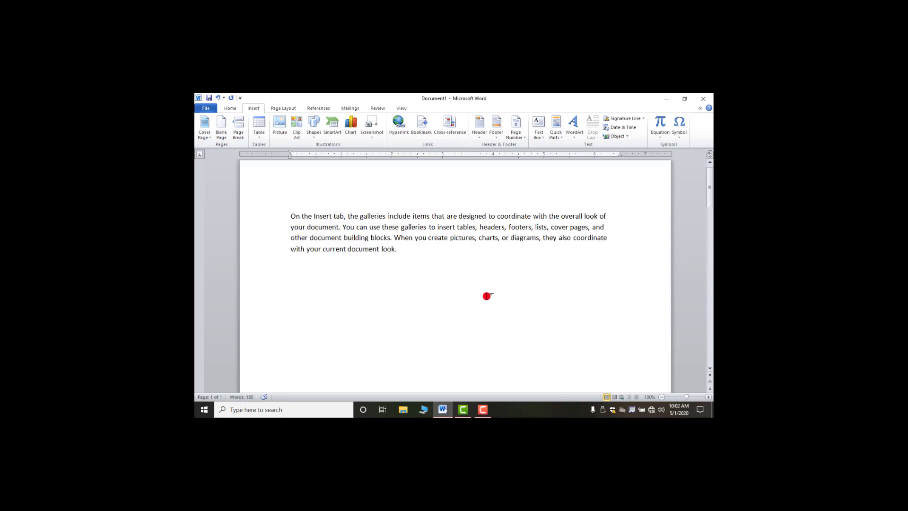
{"action": "scroll", "coordinate": [486, 296], "scroll_direction": "down", "scroll_amount": 6}
{"action": "scroll", "coordinate": [486, 296], "scroll_direction": "down", "scroll_amount": 10}
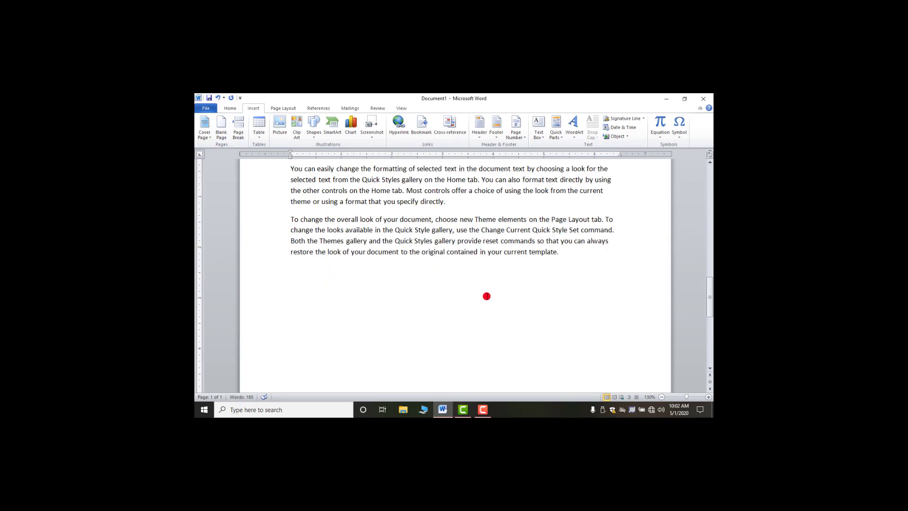
{"action": "scroll", "coordinate": [487, 296], "scroll_direction": "up", "scroll_amount": 8}
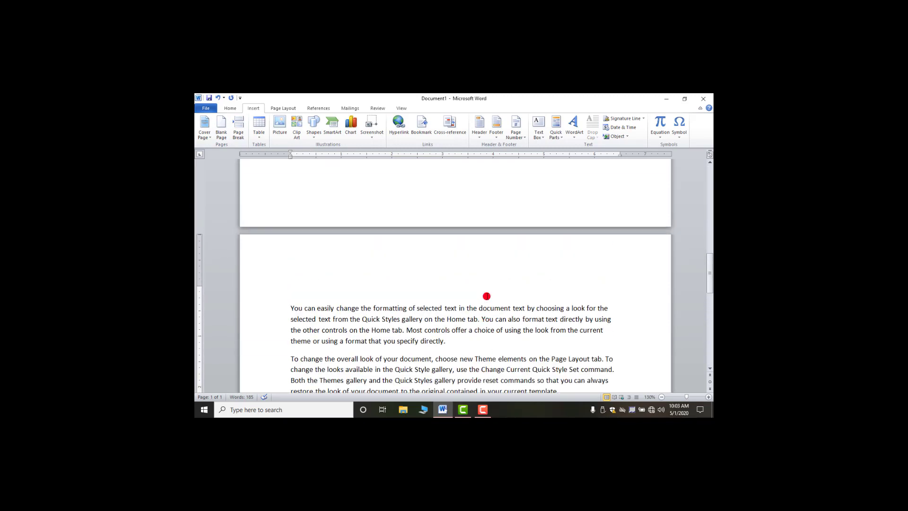
Step: Select the whole content of the document and delete it
{"action": "left_click", "coordinate": [504, 306]}
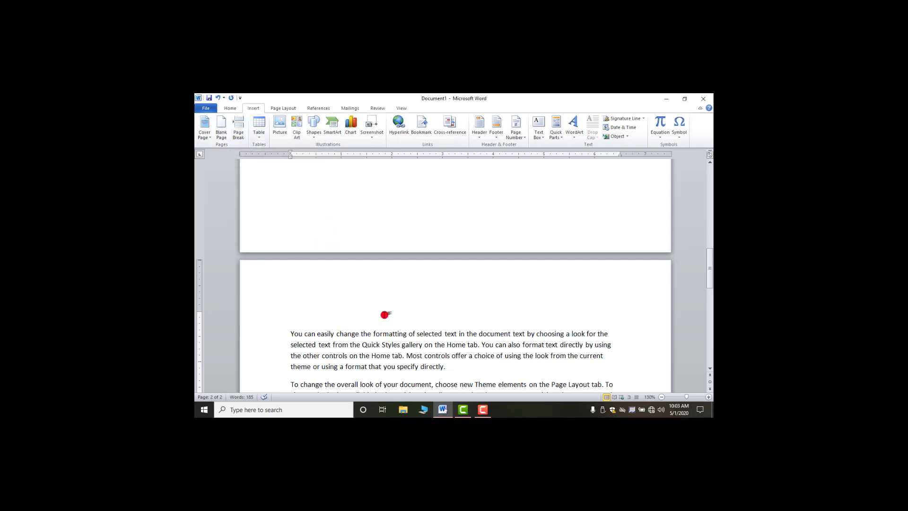
{"action": "key", "text": "ctrl+a"}
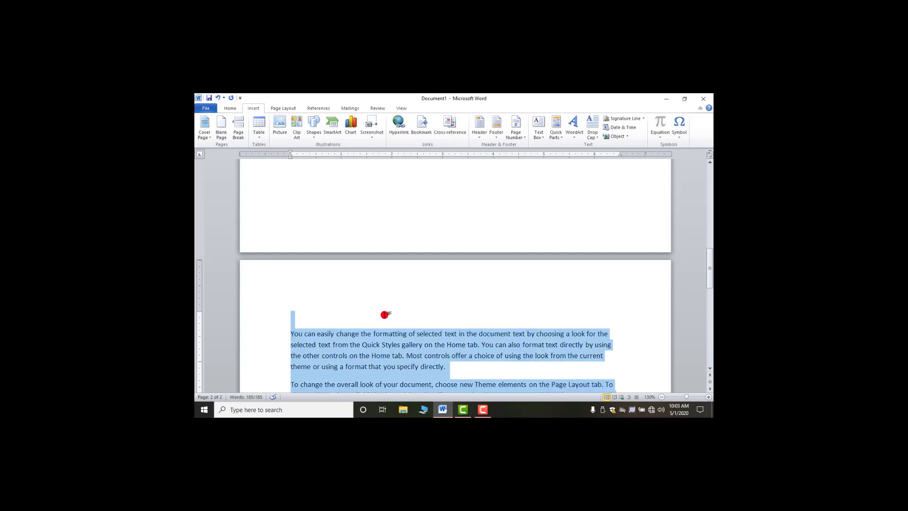
{"action": "key", "text": "Delete"}
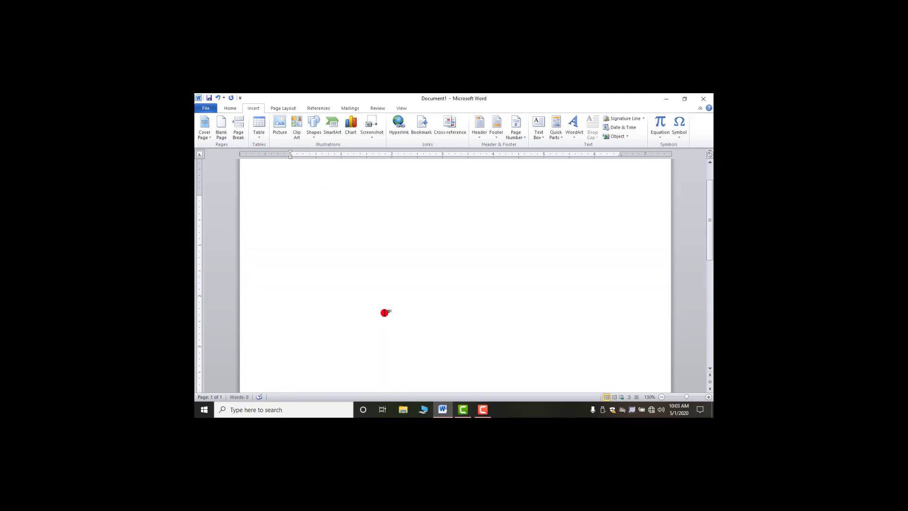
Step: Insert a table with 5 columns and 2 rows using the Insert Table settings
{"action": "left_click", "coordinate": [260, 137]}
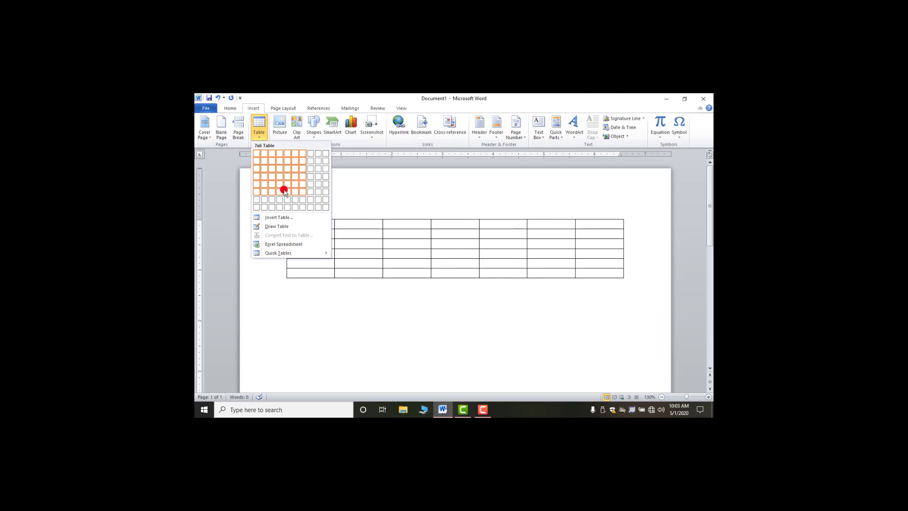
{"action": "left_click", "coordinate": [251, 164]}
{"action": "left_click", "coordinate": [259, 135]}
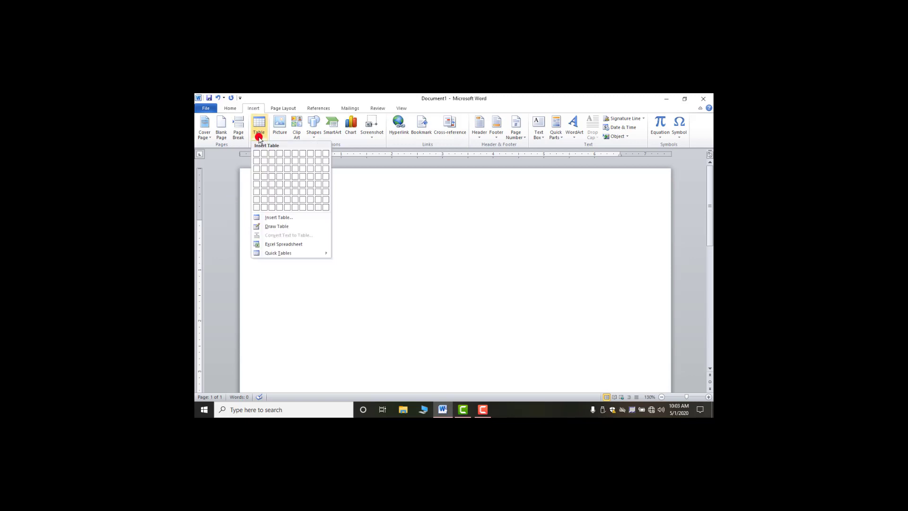
{"action": "left_click", "coordinate": [281, 218]}
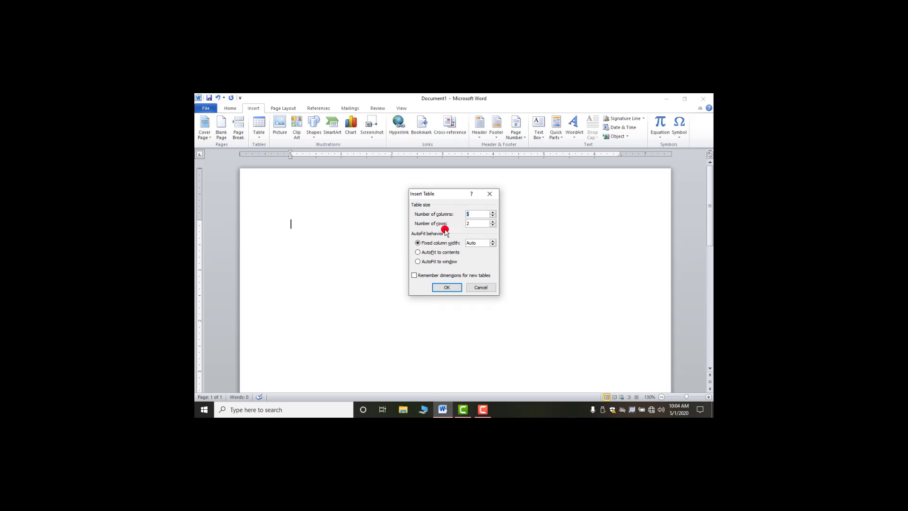
{"action": "left_click", "coordinate": [473, 214]}
{"action": "left_click", "coordinate": [448, 287]}
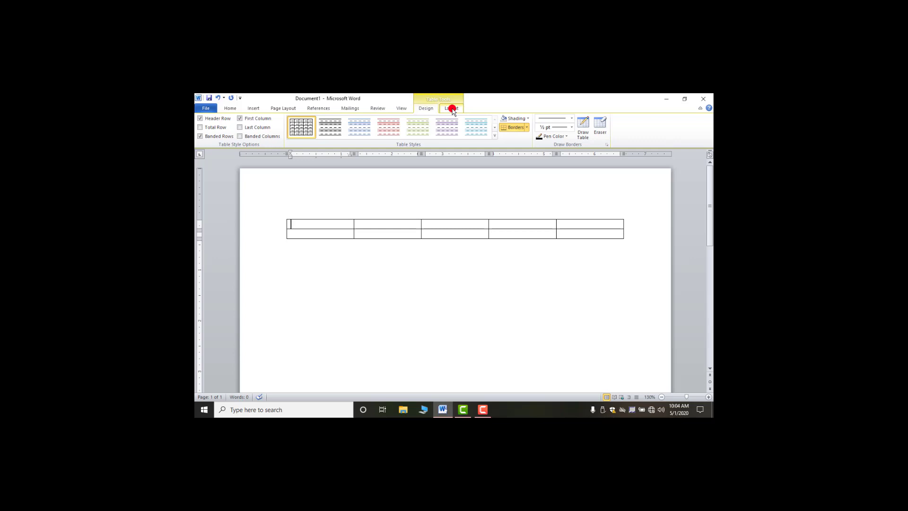
Step: Examine the options for table styles, shading, borders, line style and line weight, and leave table drawing mode
{"action": "left_click", "coordinate": [495, 135]}
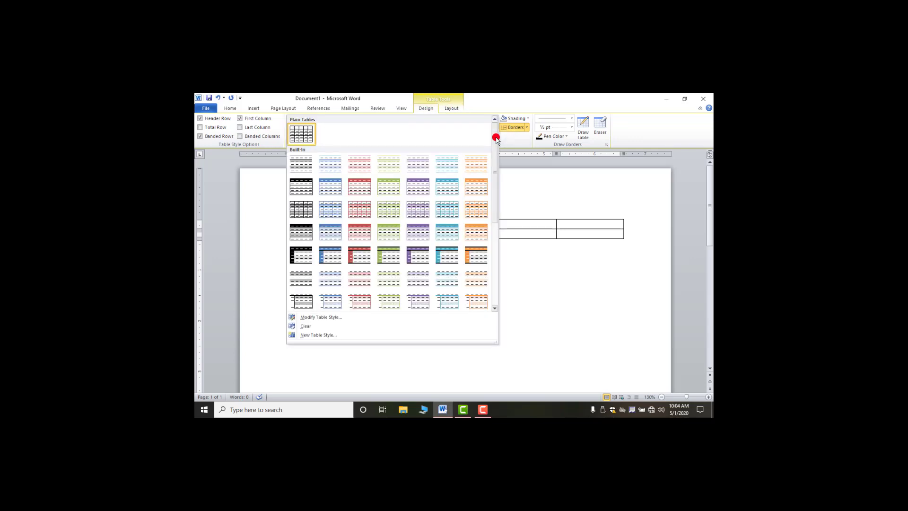
{"action": "left_click", "coordinate": [520, 125]}
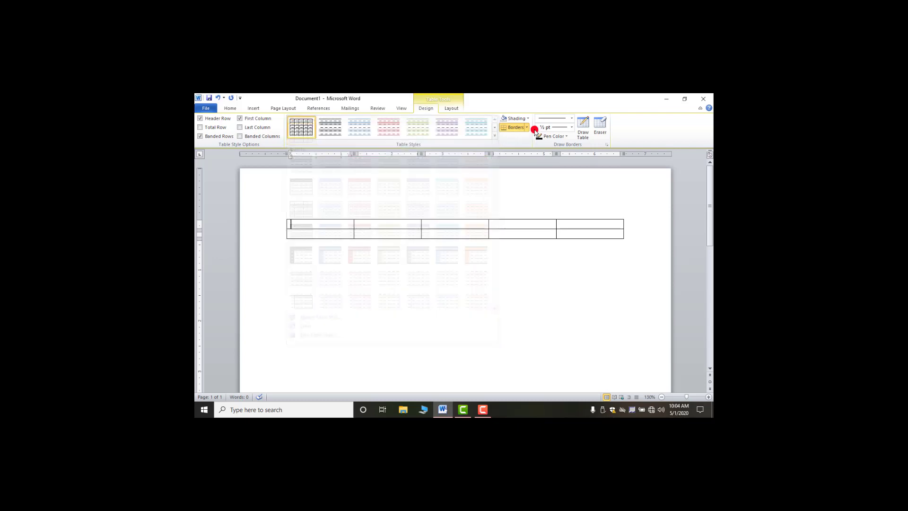
{"action": "left_click", "coordinate": [529, 118]}
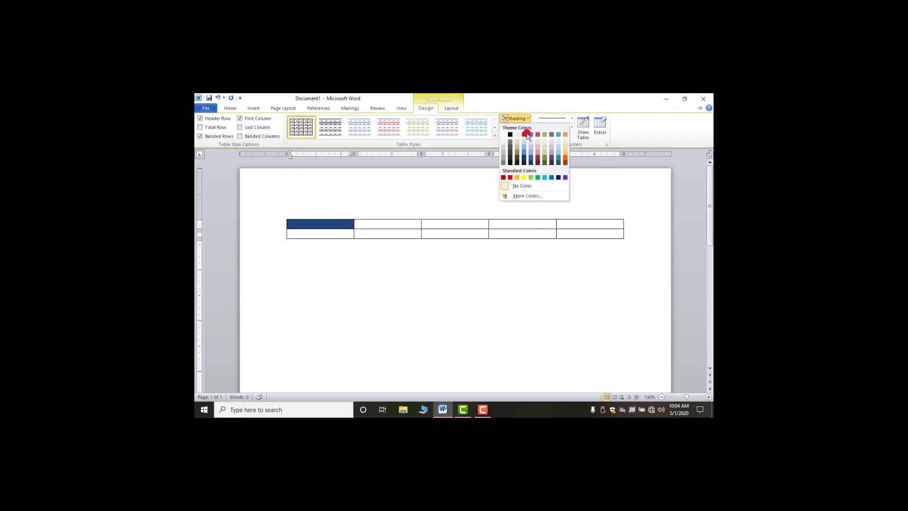
{"action": "left_click", "coordinate": [526, 128]}
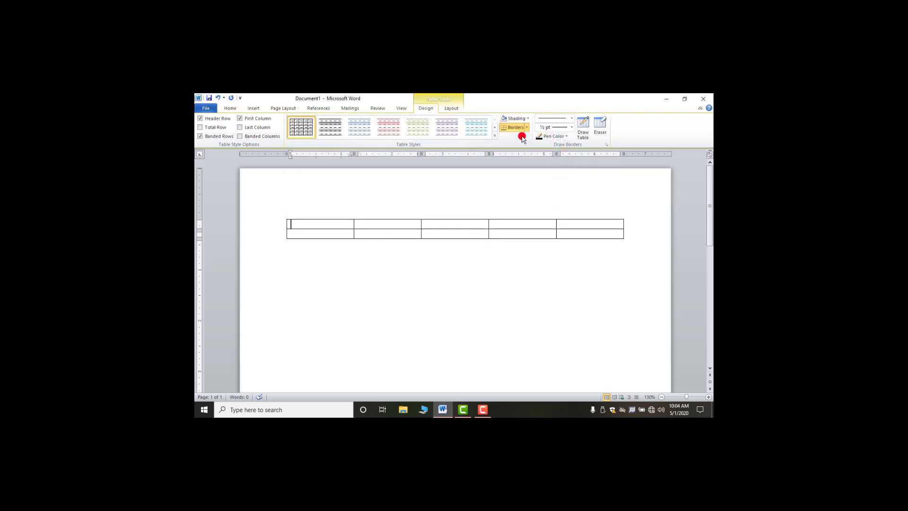
{"action": "left_click", "coordinate": [527, 128]}
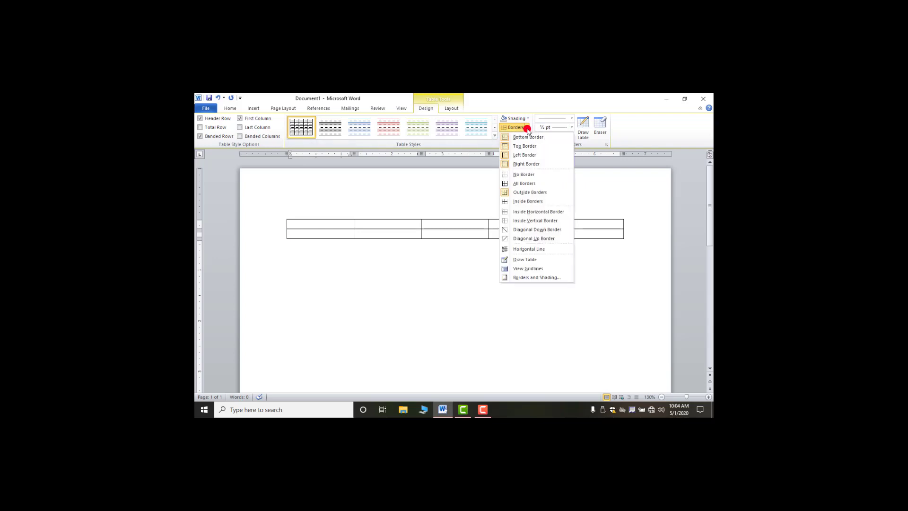
{"action": "left_click", "coordinate": [483, 164]}
{"action": "left_click", "coordinate": [572, 119]}
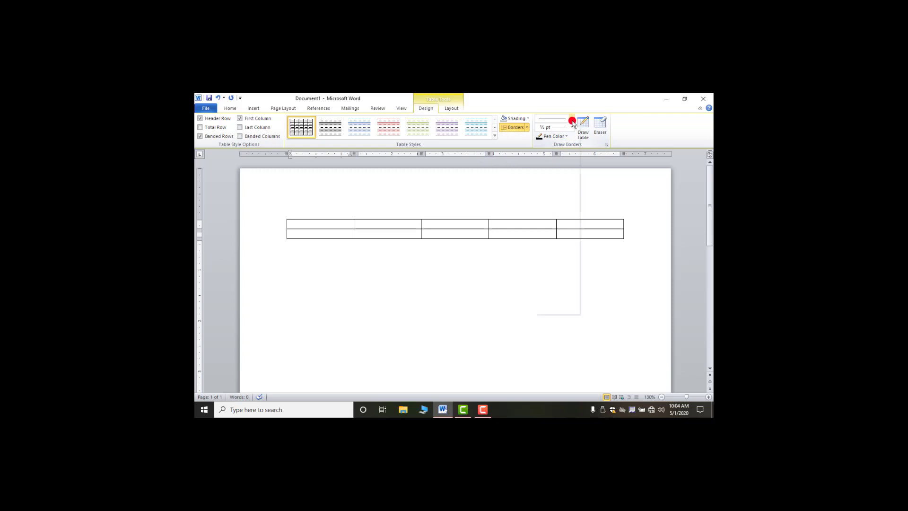
{"action": "left_click", "coordinate": [573, 118]}
{"action": "left_click", "coordinate": [572, 127]}
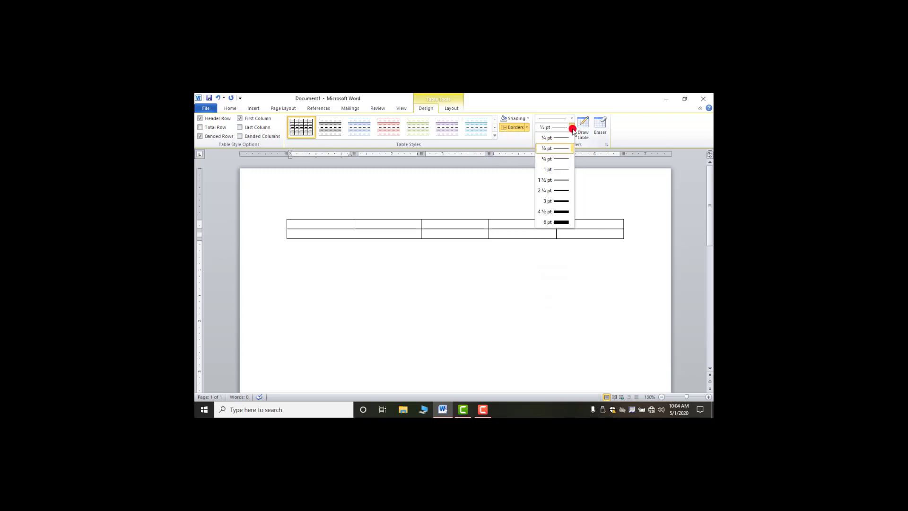
{"action": "left_click", "coordinate": [588, 136]}
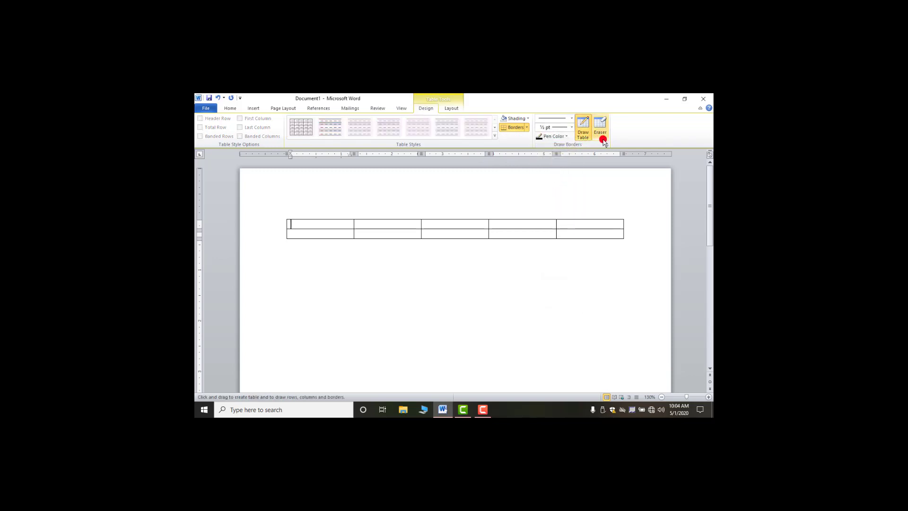
{"action": "left_click", "coordinate": [454, 109]}
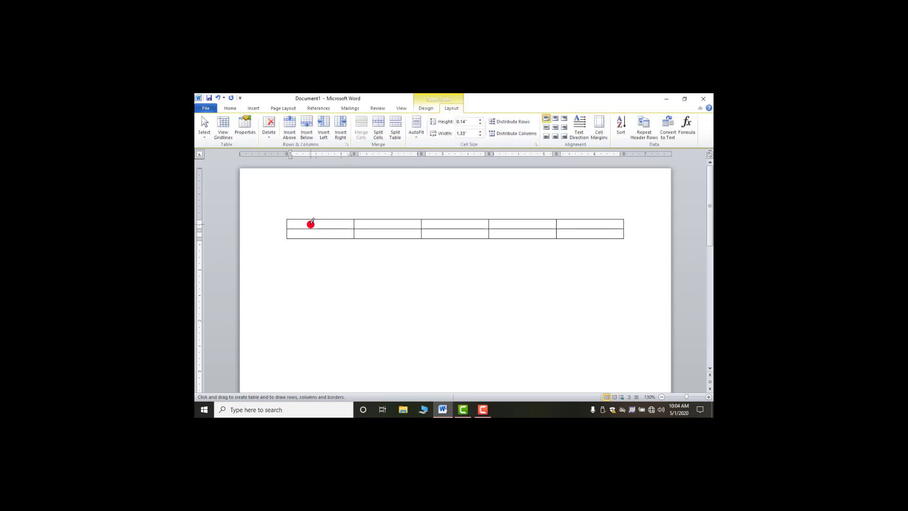
{"action": "key", "text": "Escape"}
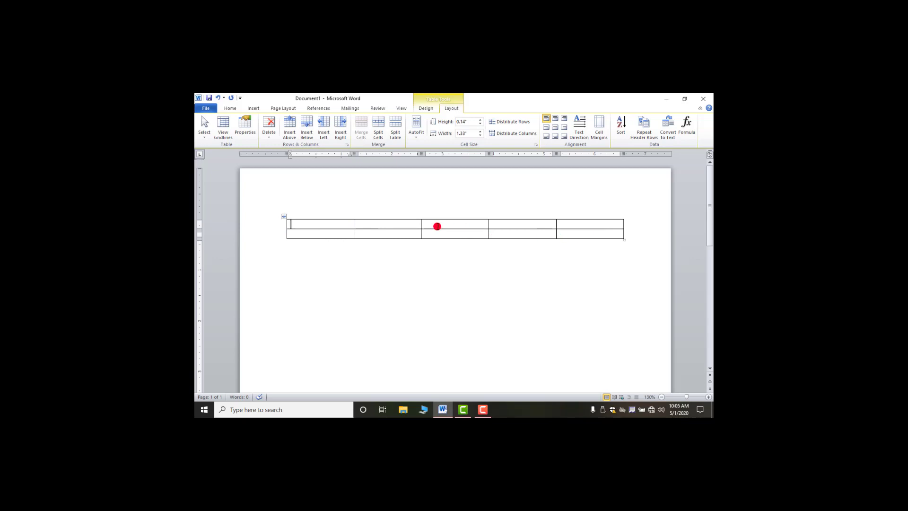
Step: Add a third row at the end of the table
{"action": "left_click", "coordinate": [572, 235]}
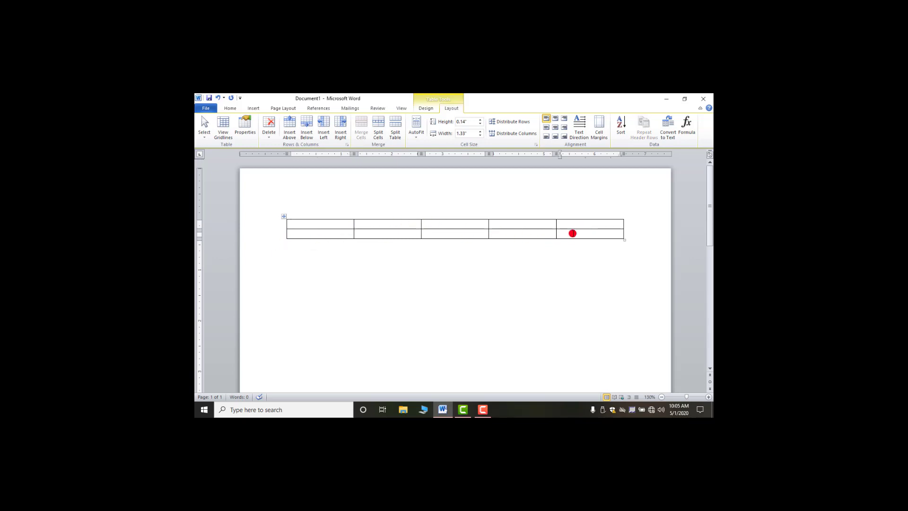
{"action": "left_click", "coordinate": [503, 222]}
{"action": "left_click", "coordinate": [455, 222]}
{"action": "left_click", "coordinate": [409, 223]}
{"action": "key", "text": "Tab"}
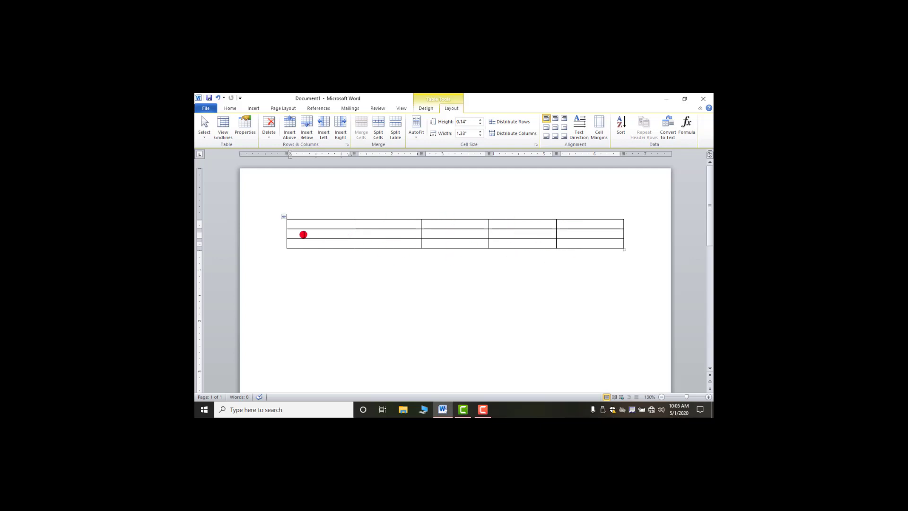
Step: Fill the five cells of the table's first row with 1, 2, 3, 5 and 7
{"action": "left_click", "coordinate": [597, 242]}
{"action": "left_click", "coordinate": [512, 226]}
{"action": "left_click", "coordinate": [320, 222]}
{"action": "type", "text": "1"}
{"action": "key", "text": "Tab"}
{"action": "key", "text": "Tab"}
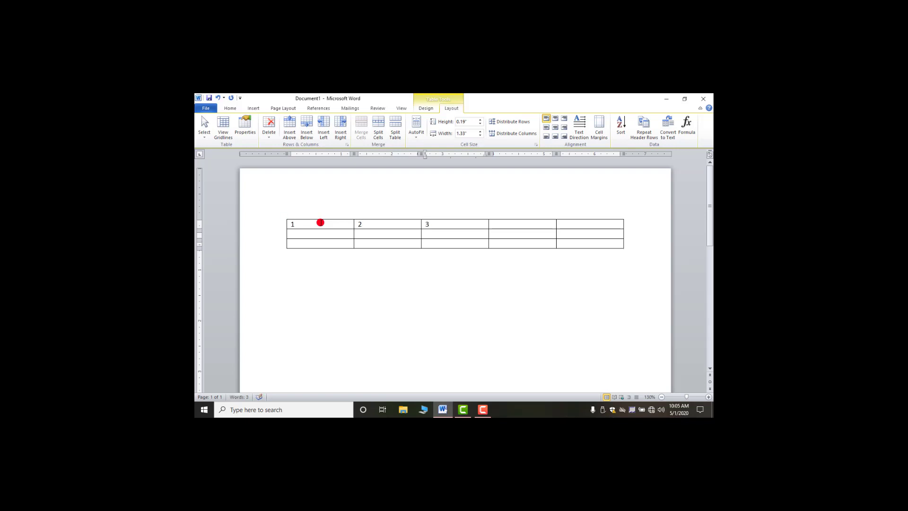
{"action": "key", "text": "Tab"}
{"action": "type", "text": "5"}
{"action": "key", "text": "Tab"}
{"action": "type", "text": "7"}
Step: Insert a column before the 7 column with 6 in its first cell, and an empty column after the 3 column
{"action": "left_click", "coordinate": [576, 222]}
{"action": "left_click", "coordinate": [326, 134]}
{"action": "left_click", "coordinate": [321, 124]}
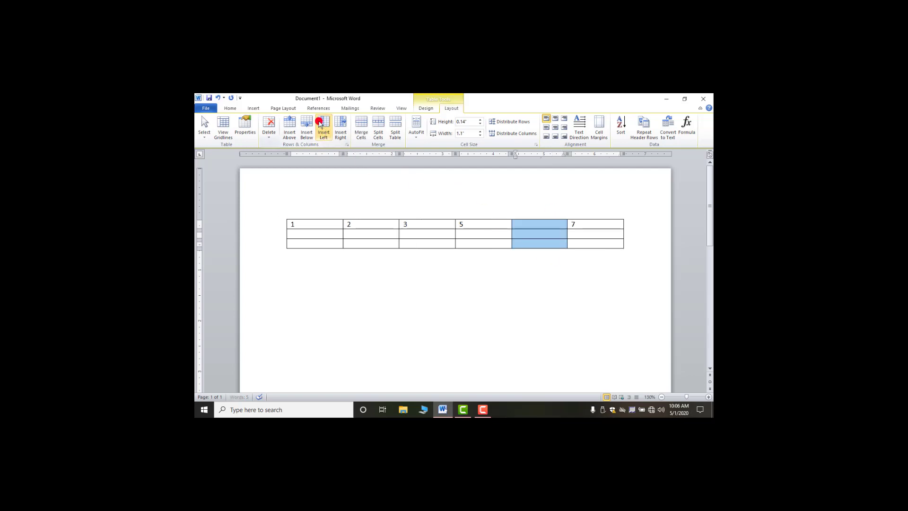
{"action": "left_click", "coordinate": [536, 225]}
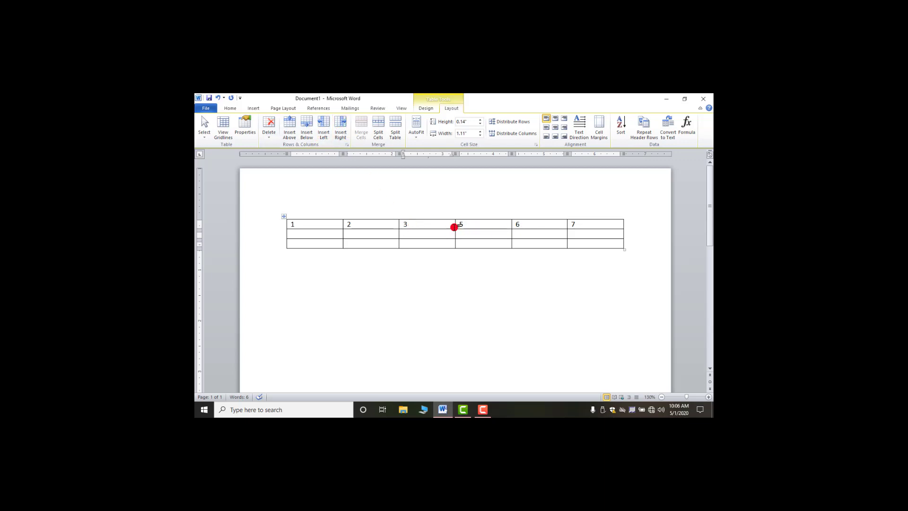
{"action": "left_click", "coordinate": [338, 134]}
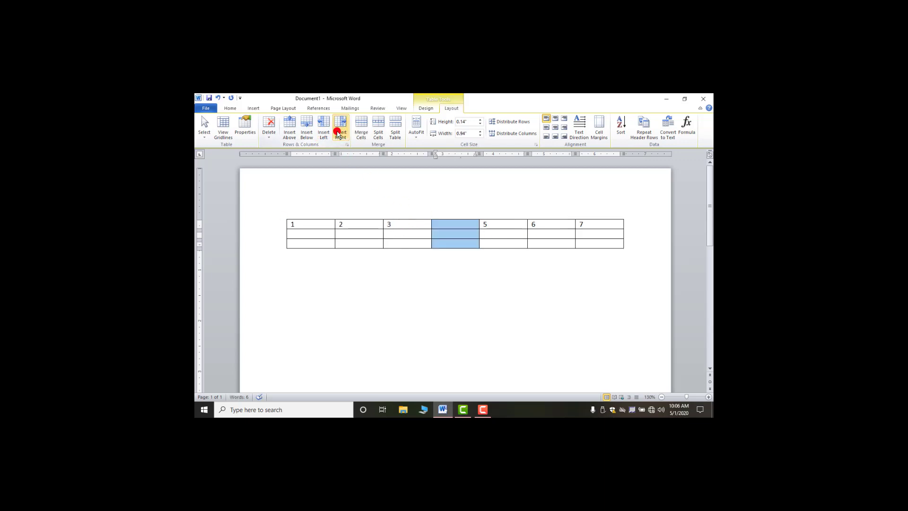
{"action": "left_click", "coordinate": [441, 235]}
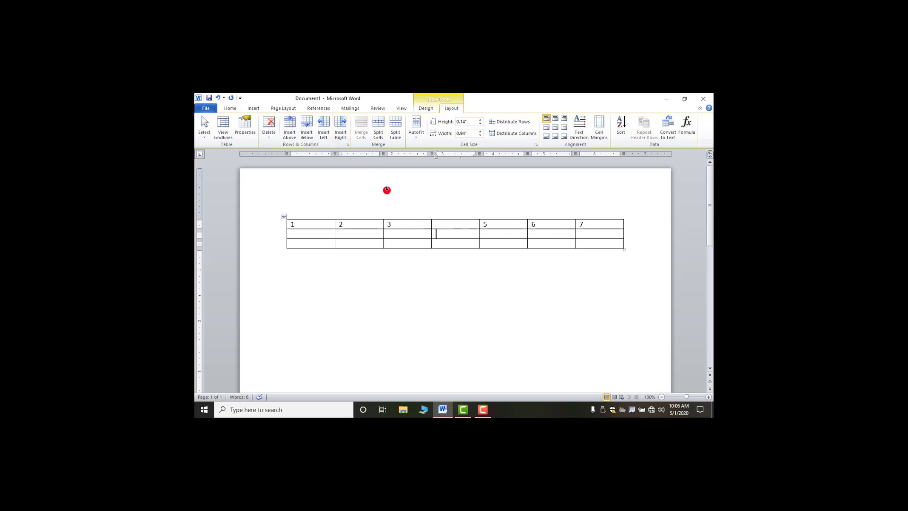
Step: Enter 3 and 5 in the second and third rows of the table's first column
{"action": "left_click", "coordinate": [304, 233]}
{"action": "type", "text": "3"}
{"action": "key", "text": "Down"}
{"action": "type", "text": "5"}
Step: Insert an empty row above the row labelled 3 and another one directly below it
{"action": "left_click", "coordinate": [297, 232]}
{"action": "left_click", "coordinate": [289, 129]}
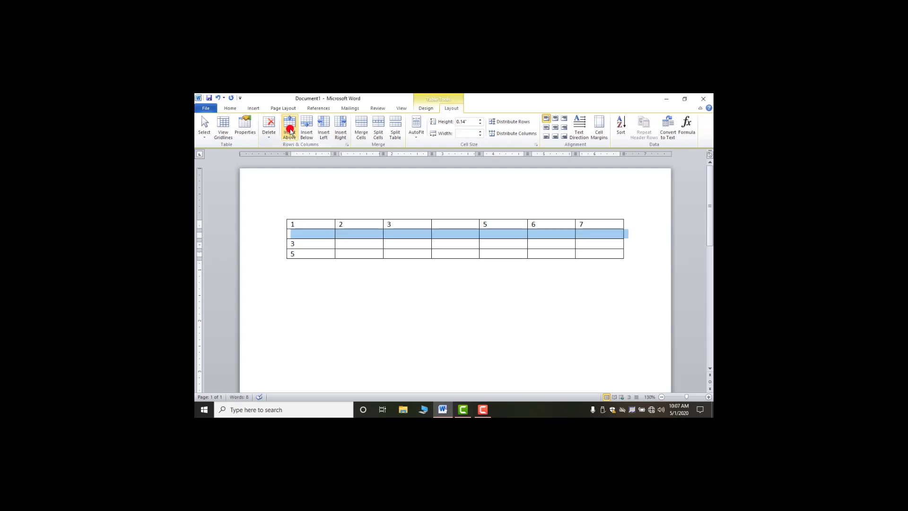
{"action": "left_click", "coordinate": [296, 244]}
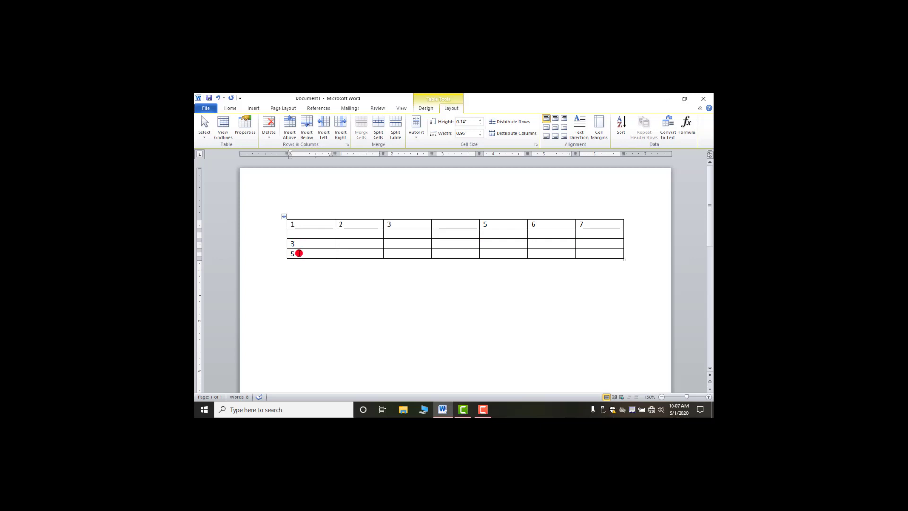
{"action": "left_click", "coordinate": [306, 133]}
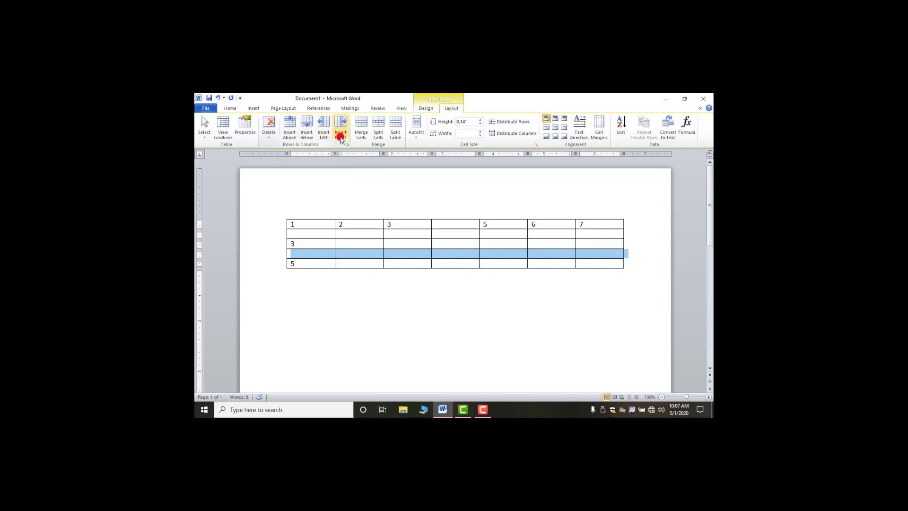
Step: Delete the empty column between the columns headed 3 and 5
{"action": "left_click", "coordinate": [442, 224]}
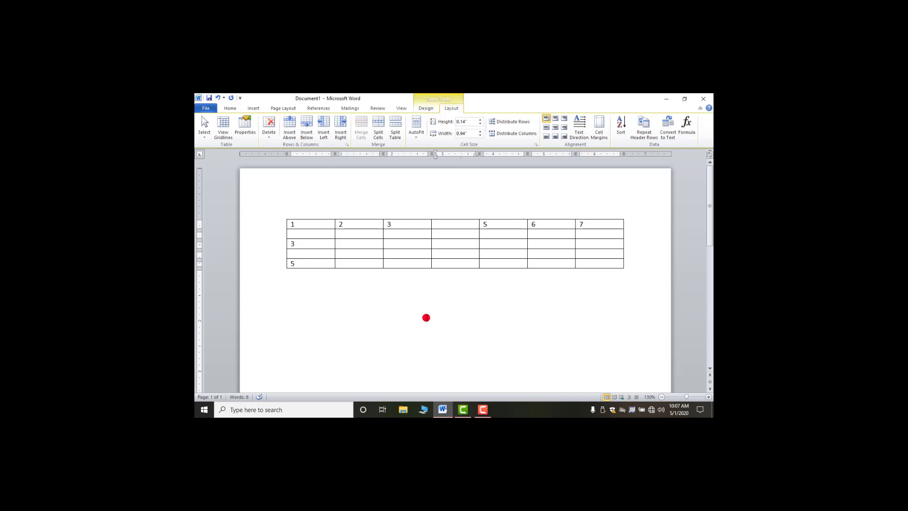
{"action": "left_click", "coordinate": [268, 135]}
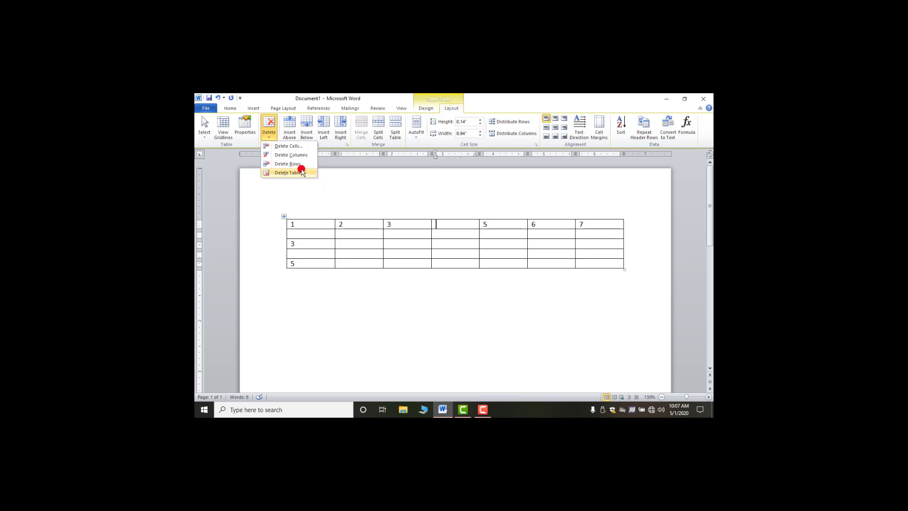
{"action": "left_click", "coordinate": [438, 223]}
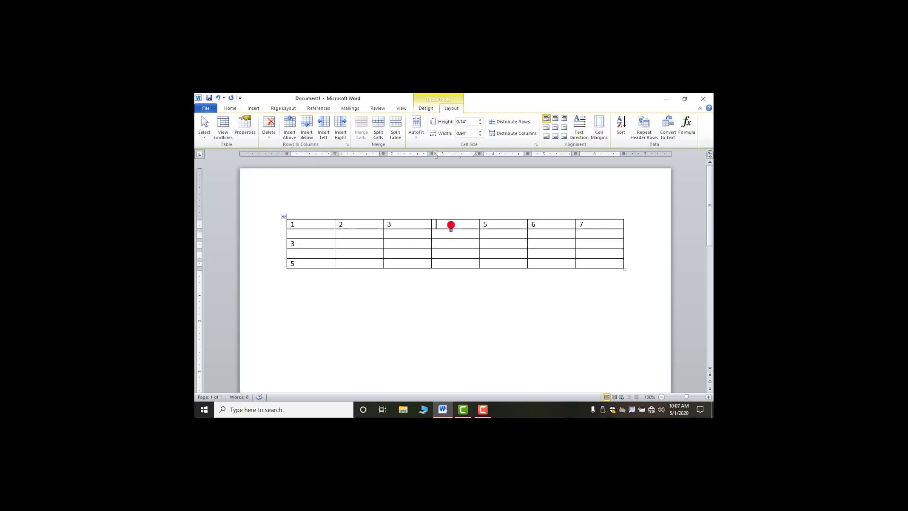
{"action": "left_click", "coordinate": [269, 135]}
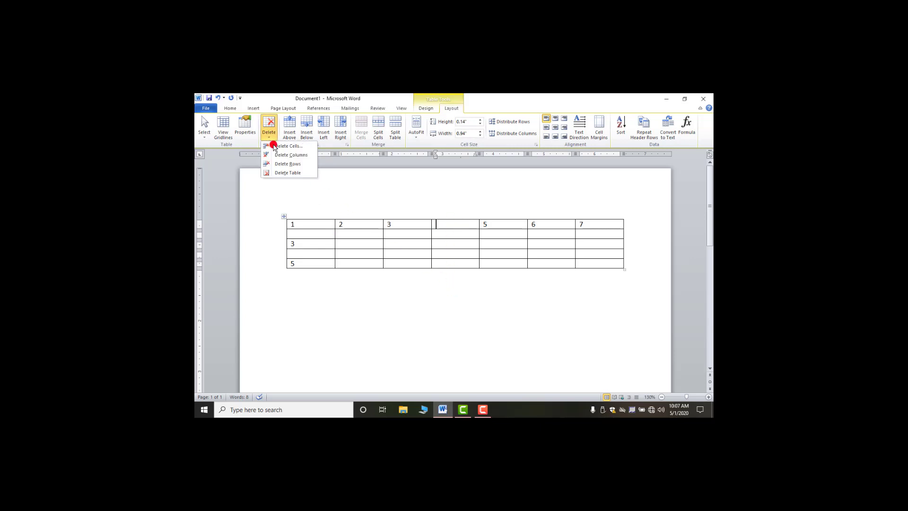
{"action": "left_click", "coordinate": [303, 155]}
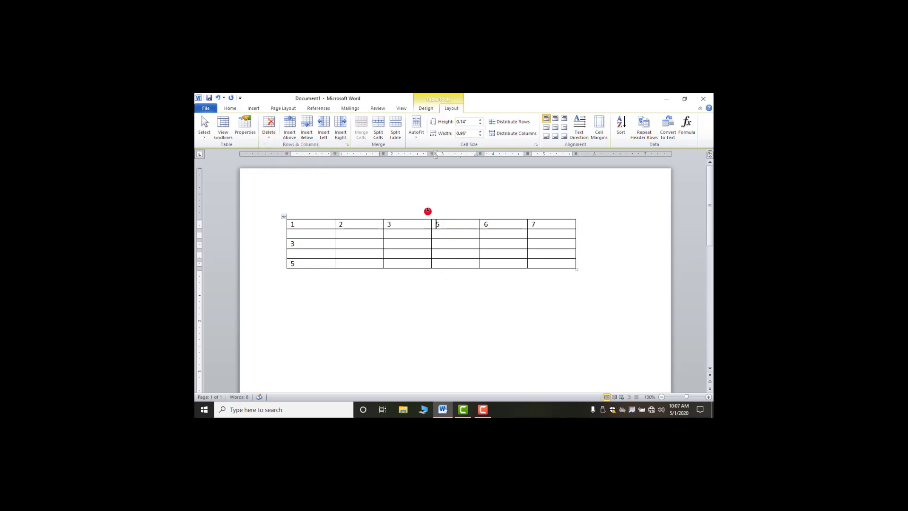
Step: Delete the table's last column, headed 7
{"action": "left_click", "coordinate": [551, 225]}
{"action": "left_click", "coordinate": [268, 129]}
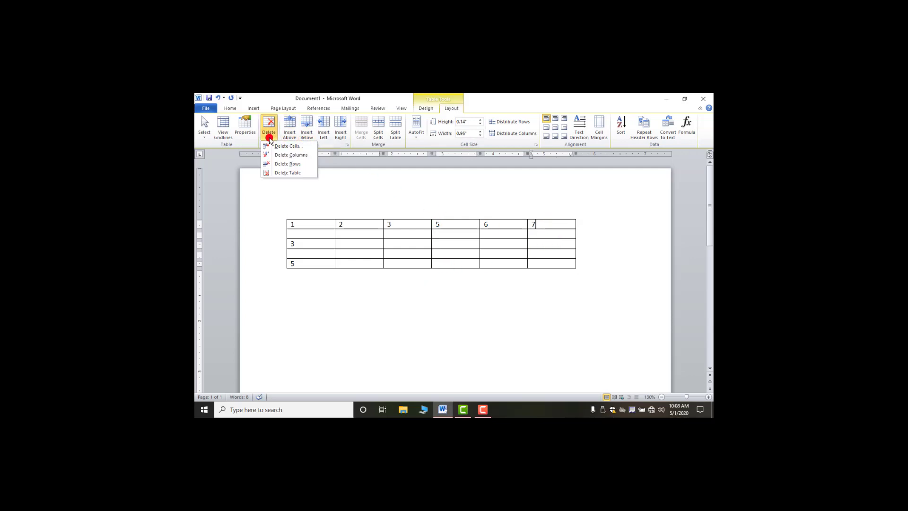
{"action": "left_click", "coordinate": [309, 155]}
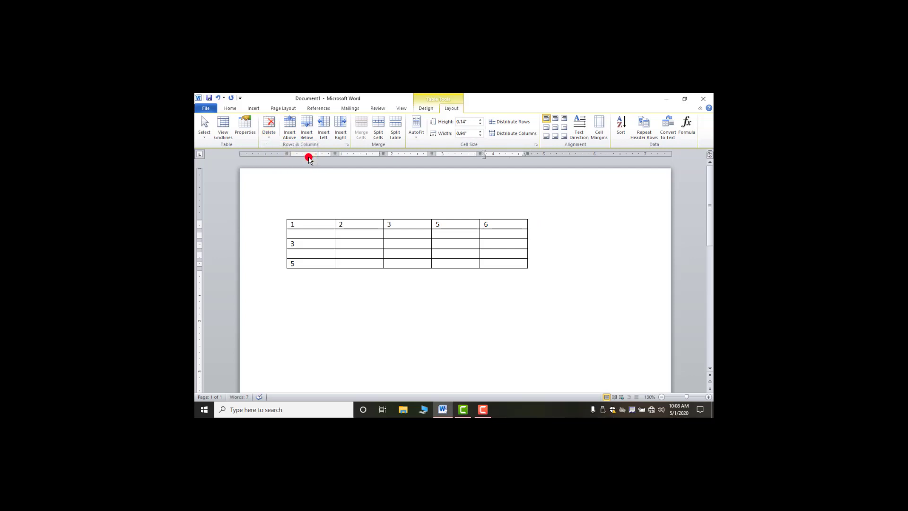
Step: Delete the empty row above the row labelled 3 and the empty row below it
{"action": "left_click", "coordinate": [298, 233]}
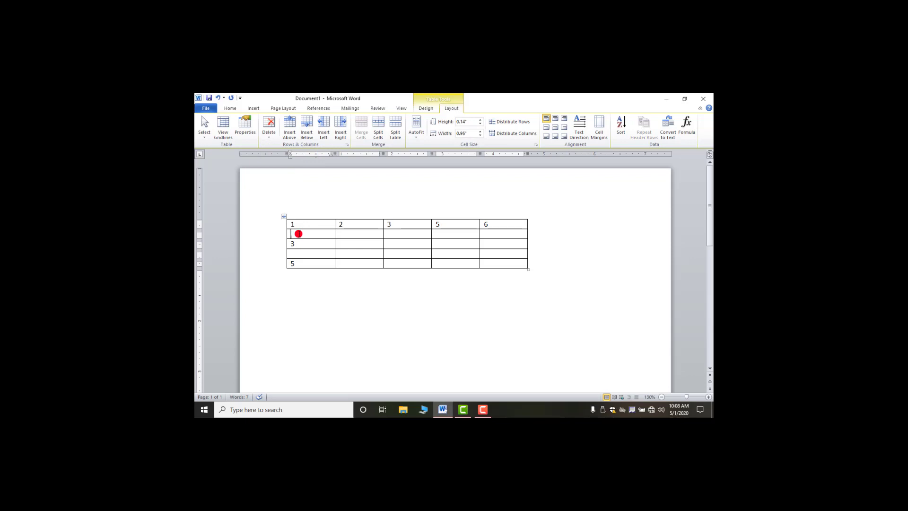
{"action": "left_click", "coordinate": [268, 132]}
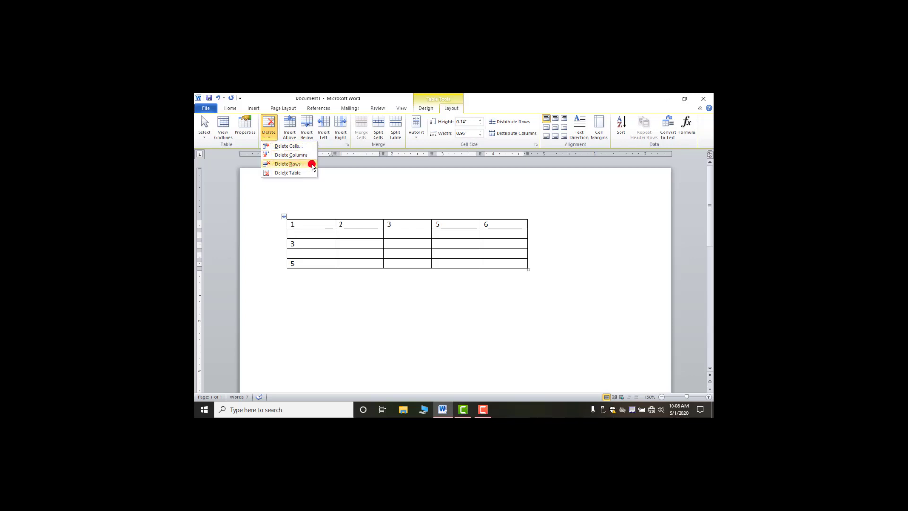
{"action": "left_click", "coordinate": [287, 164]}
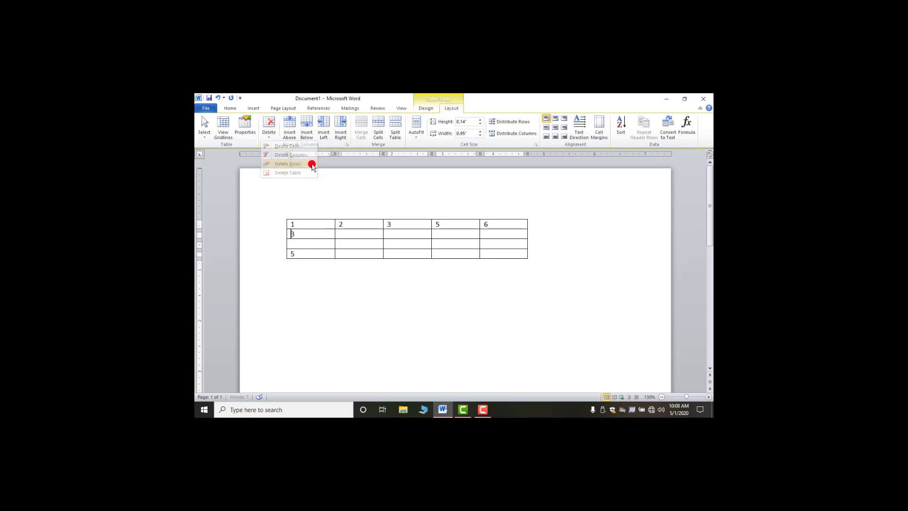
{"action": "left_click", "coordinate": [310, 246]}
{"action": "left_click", "coordinate": [268, 134]}
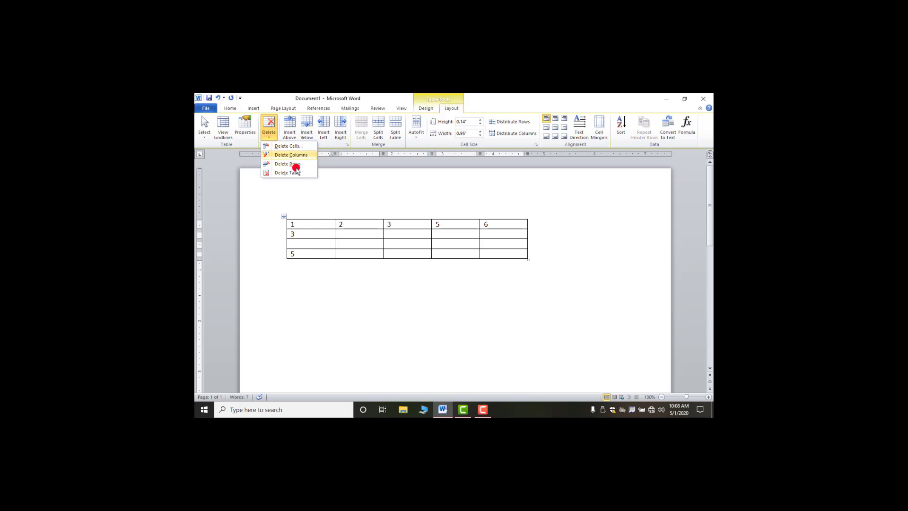
{"action": "left_click", "coordinate": [303, 163]}
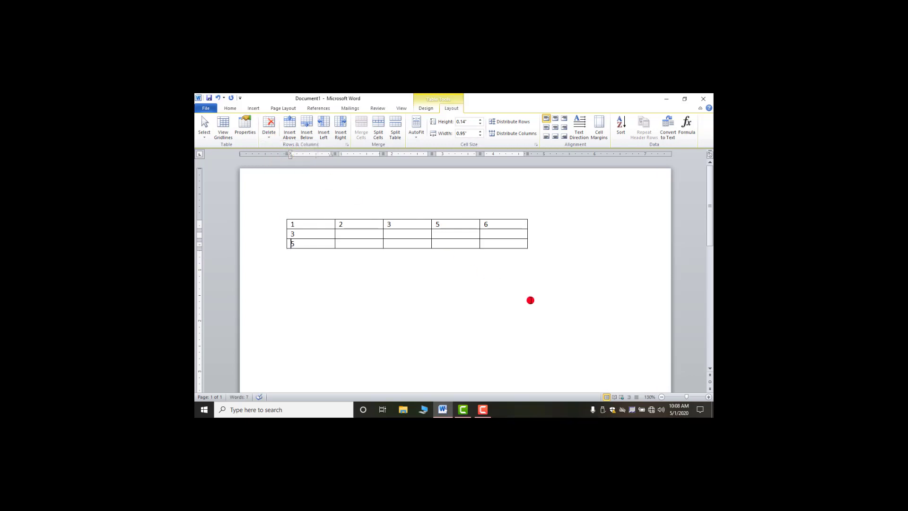
{"action": "left_click", "coordinate": [269, 134]}
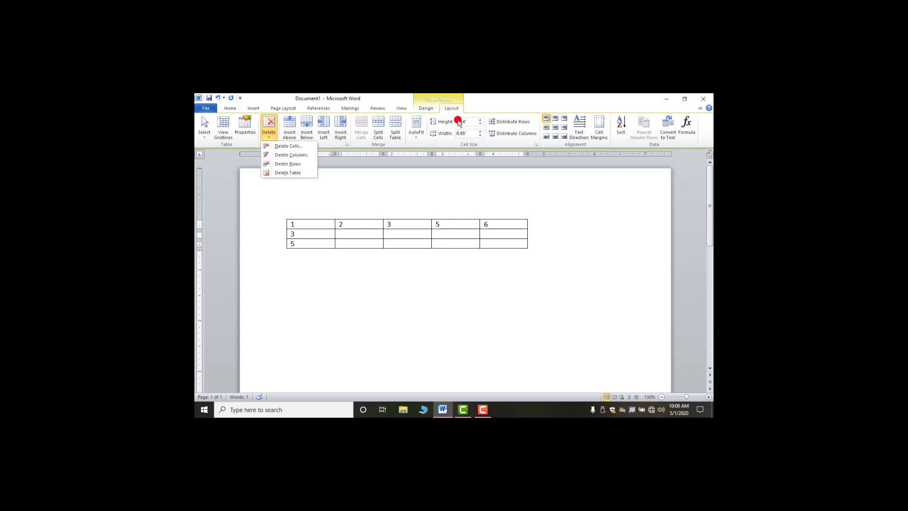
{"action": "left_click", "coordinate": [333, 235]}
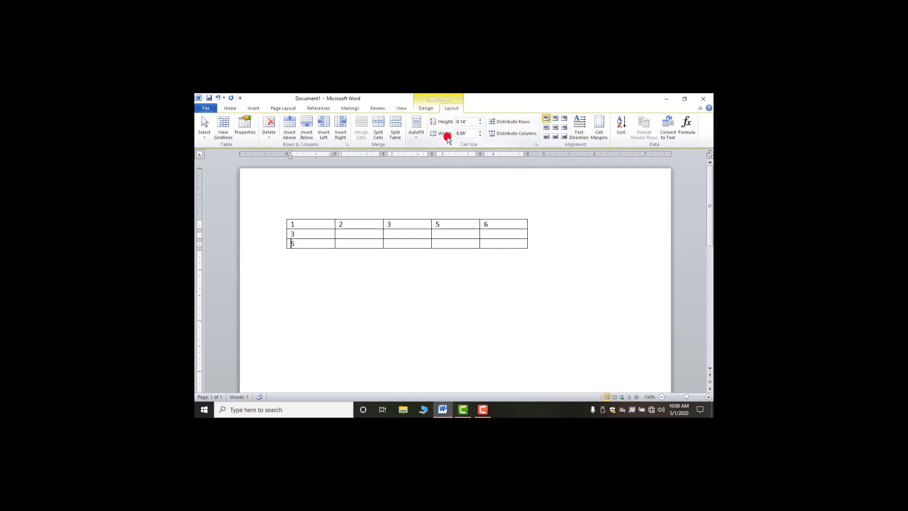
Step: Set the height of the table's first row to 0.6"
{"action": "left_click", "coordinate": [295, 225]}
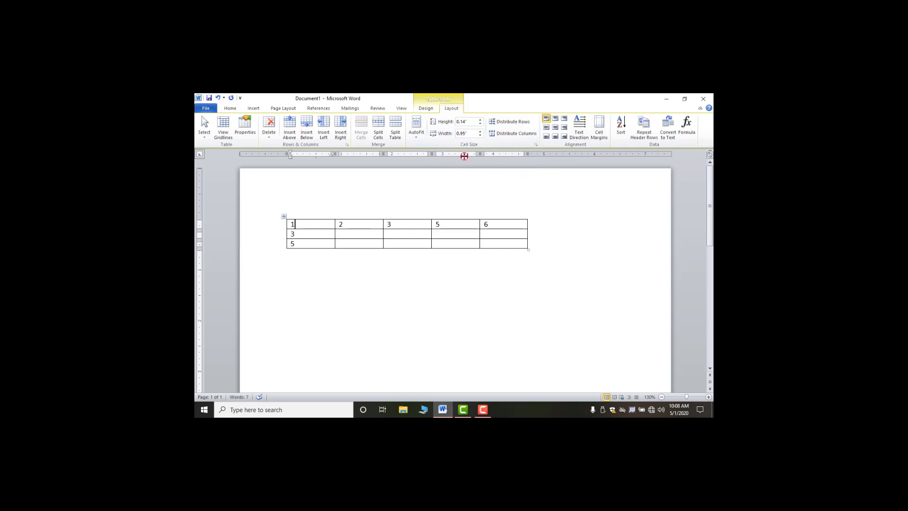
{"action": "left_click", "coordinate": [479, 122]}
{"action": "left_click", "coordinate": [480, 121]}
{"action": "left_click", "coordinate": [480, 121]}
{"action": "left_click", "coordinate": [480, 122]}
{"action": "left_click", "coordinate": [480, 122]}
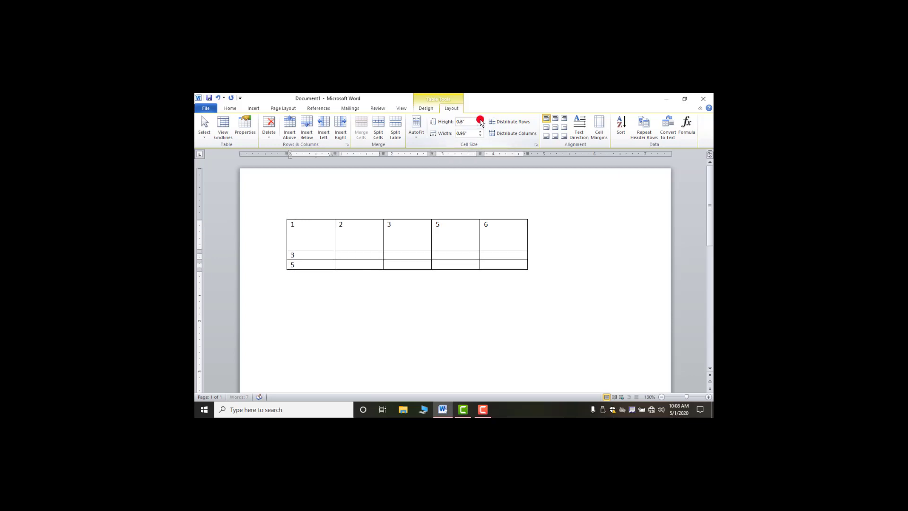
Step: Set the width of the table's first column to 1.4"
{"action": "left_click", "coordinate": [479, 131]}
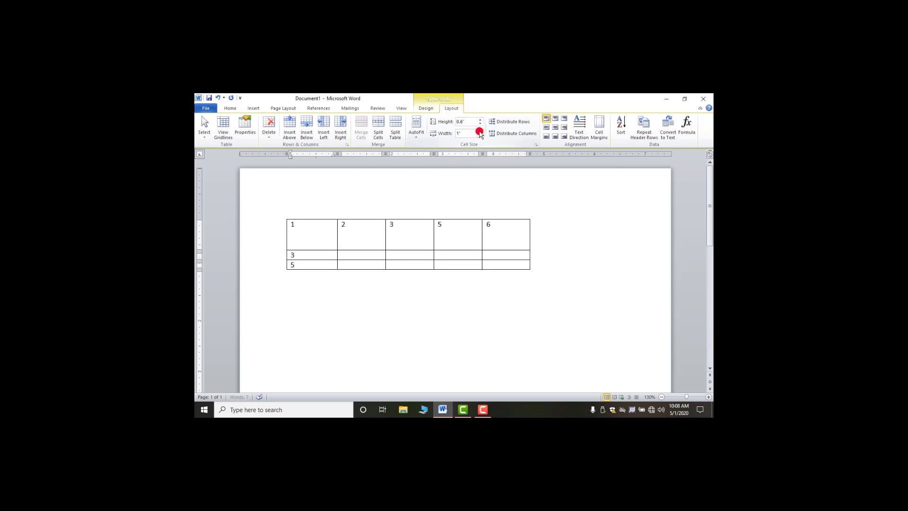
{"action": "left_click", "coordinate": [479, 132]}
{"action": "left_click", "coordinate": [479, 131]}
{"action": "left_click", "coordinate": [479, 132]}
{"action": "left_click", "coordinate": [480, 131]}
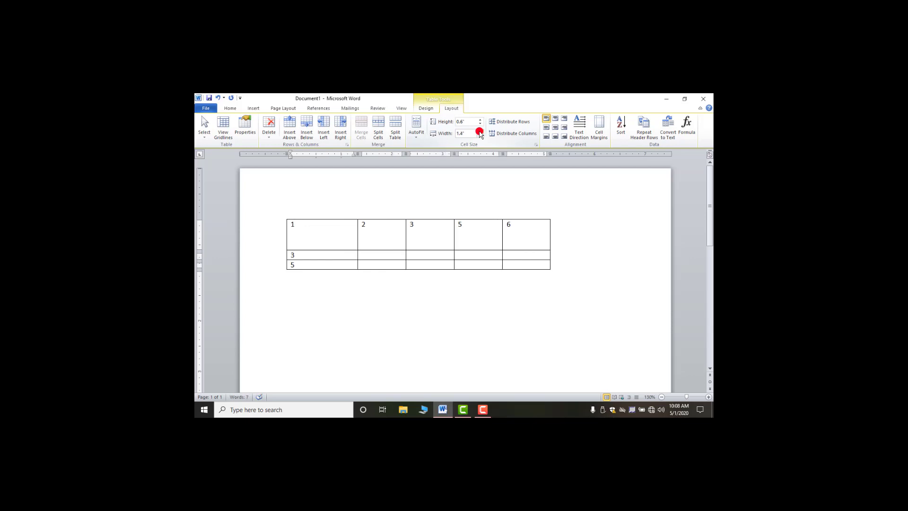
Step: Cycle the cell containing 1 through the top, centre and bottom alignments, ending with Align Bottom Right
{"action": "left_click", "coordinate": [554, 119]}
{"action": "left_click", "coordinate": [563, 118]}
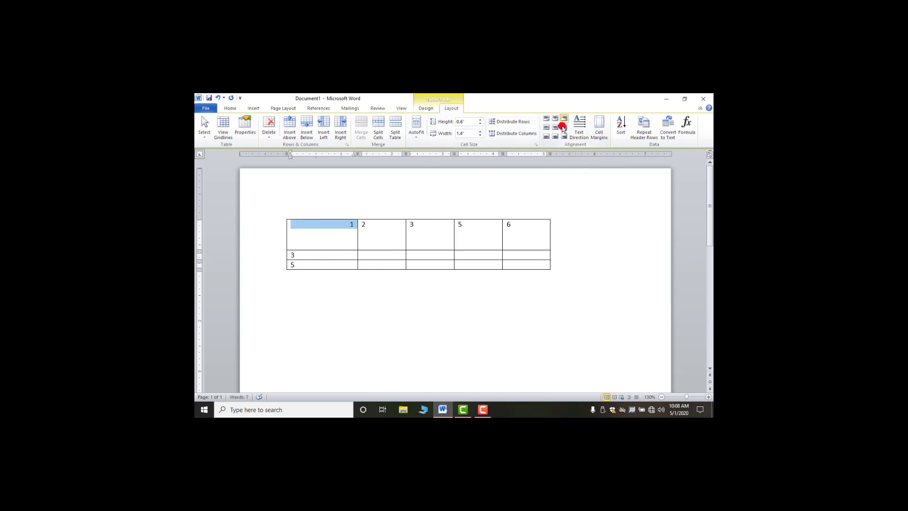
{"action": "left_click", "coordinate": [563, 127]}
{"action": "left_click", "coordinate": [554, 127]}
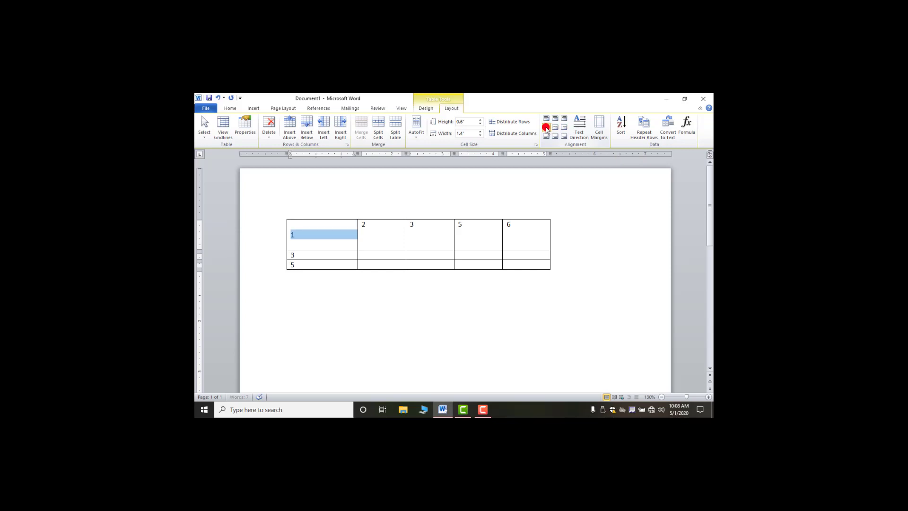
{"action": "left_click", "coordinate": [546, 136]}
{"action": "left_click", "coordinate": [555, 136]}
{"action": "left_click", "coordinate": [564, 136]}
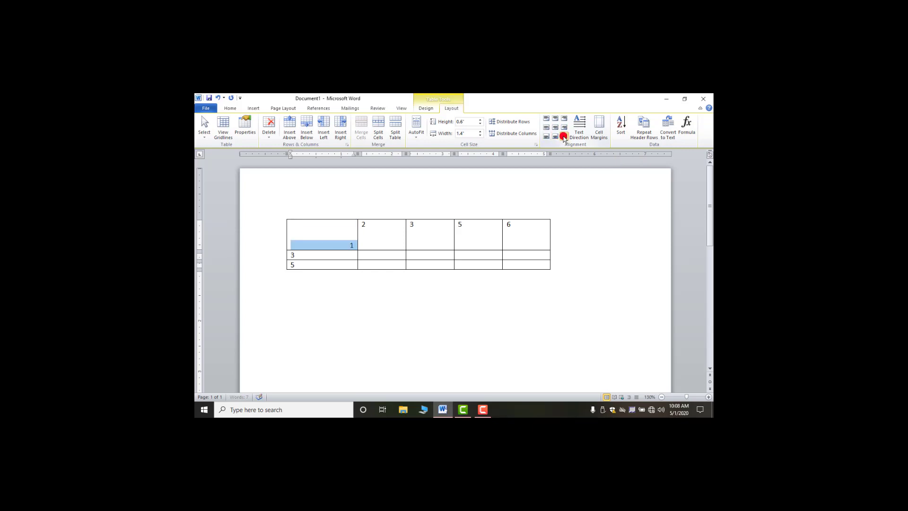
Step: Cycle the text direction of the cell containing 1, ending with vertical text rotated clockwise
{"action": "left_click", "coordinate": [580, 128]}
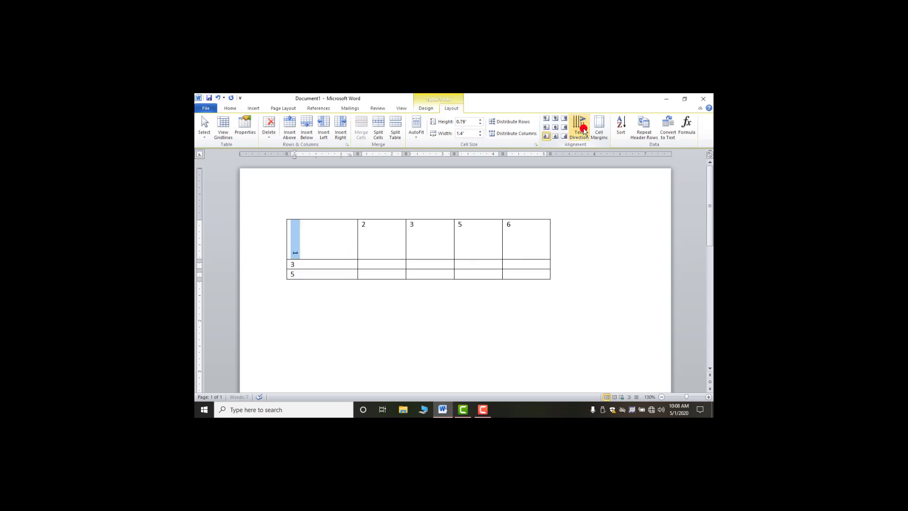
{"action": "left_click", "coordinate": [583, 130]}
{"action": "left_click", "coordinate": [583, 129]}
{"action": "left_click", "coordinate": [583, 129]}
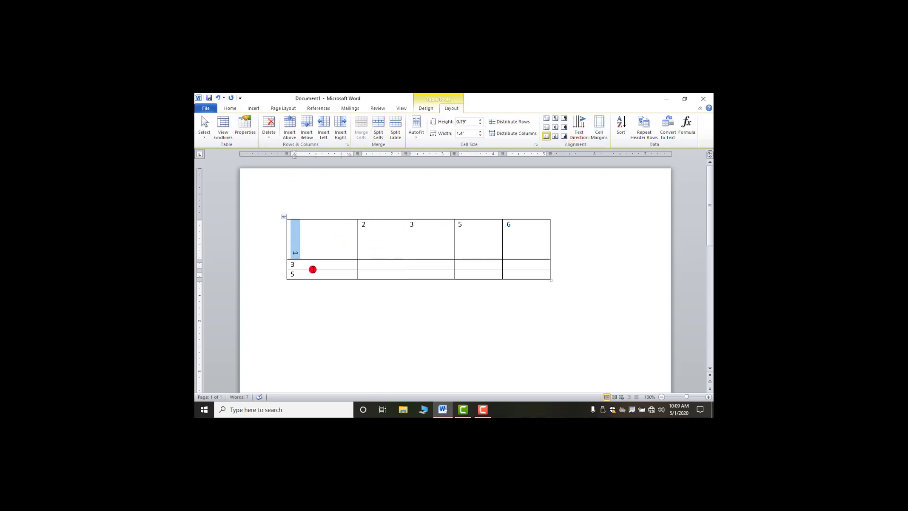
Step: Delete the entire table from the document
{"action": "left_click", "coordinate": [270, 137]}
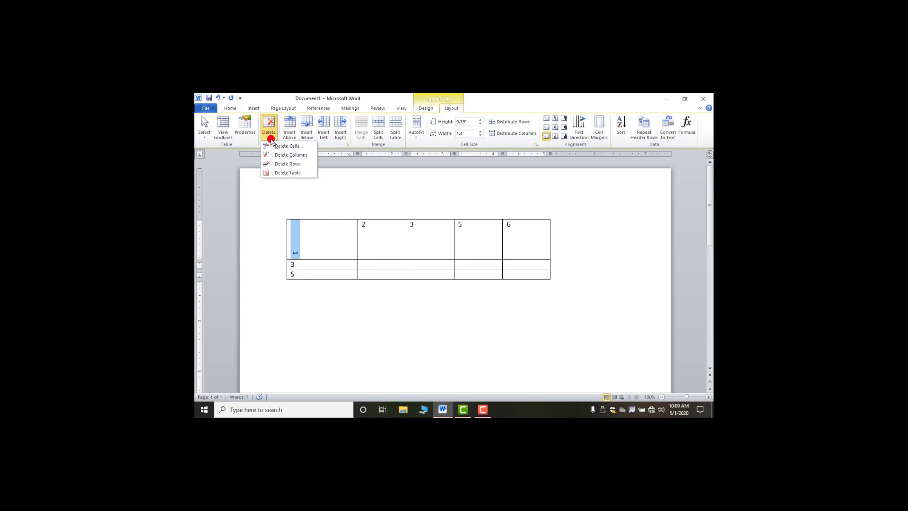
{"action": "left_click", "coordinate": [302, 174]}
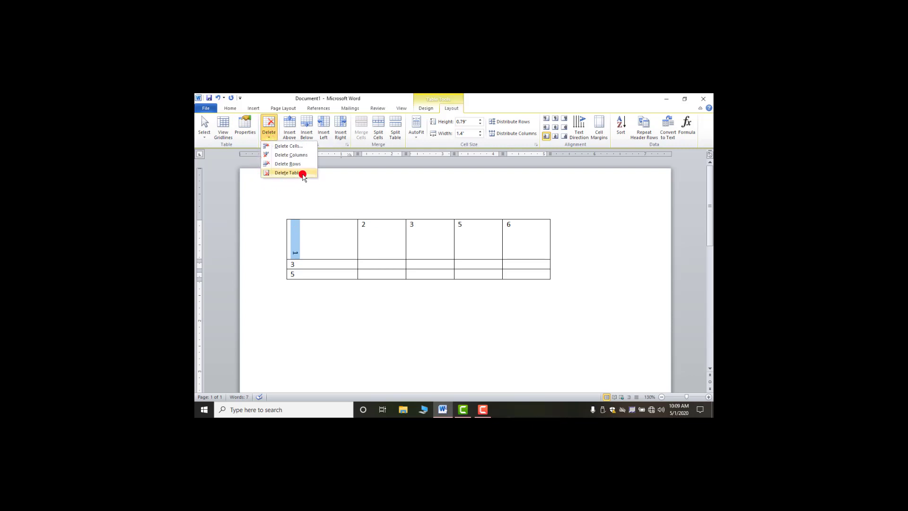
{"action": "left_click", "coordinate": [303, 174]}
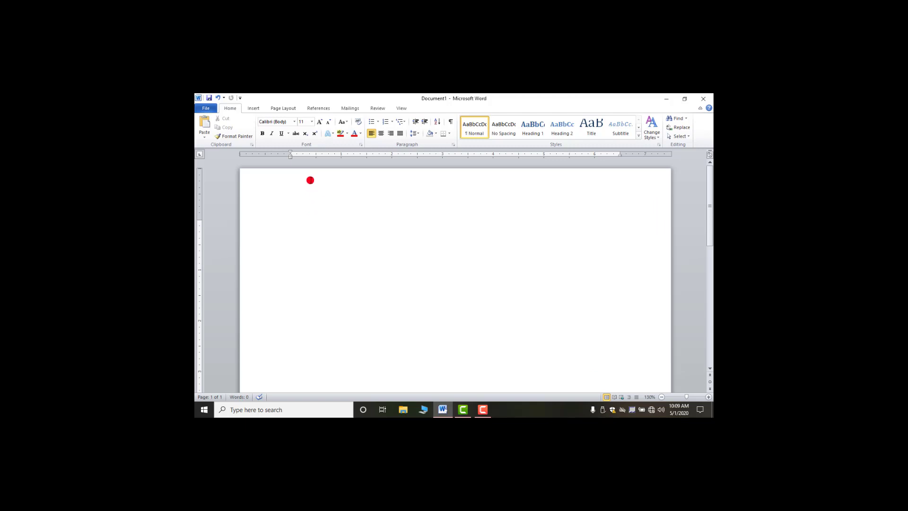
Step: Insert a new table with five columns and four rows
{"action": "left_click", "coordinate": [253, 108]}
{"action": "left_click", "coordinate": [255, 136]}
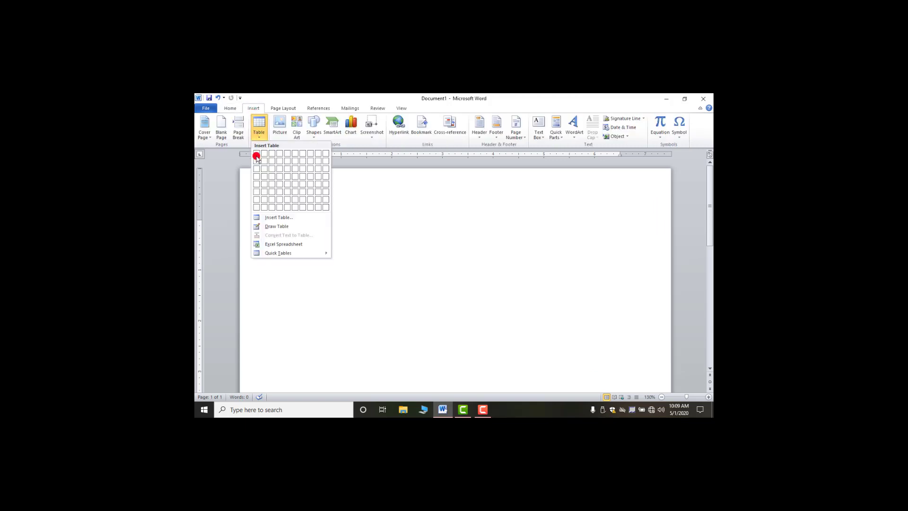
{"action": "left_click", "coordinate": [287, 177]}
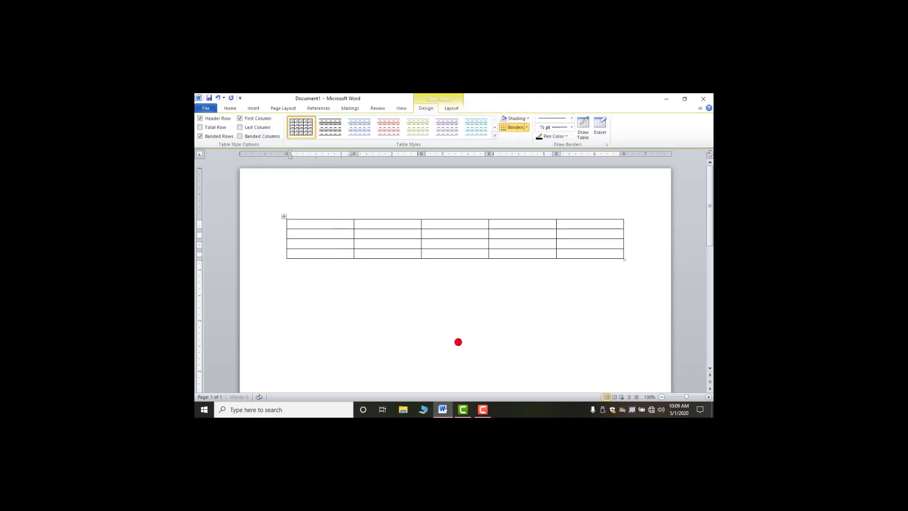
{"action": "left_click", "coordinate": [430, 312]}
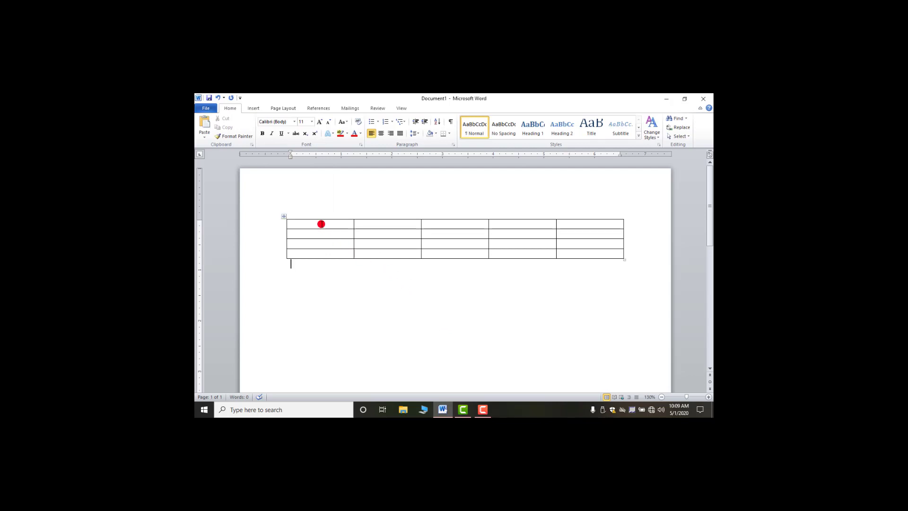
Step: Merge all five cells of the table's first row into one cell
{"action": "left_click_drag", "start_coordinate": [321, 224], "coordinate": [568, 224]}
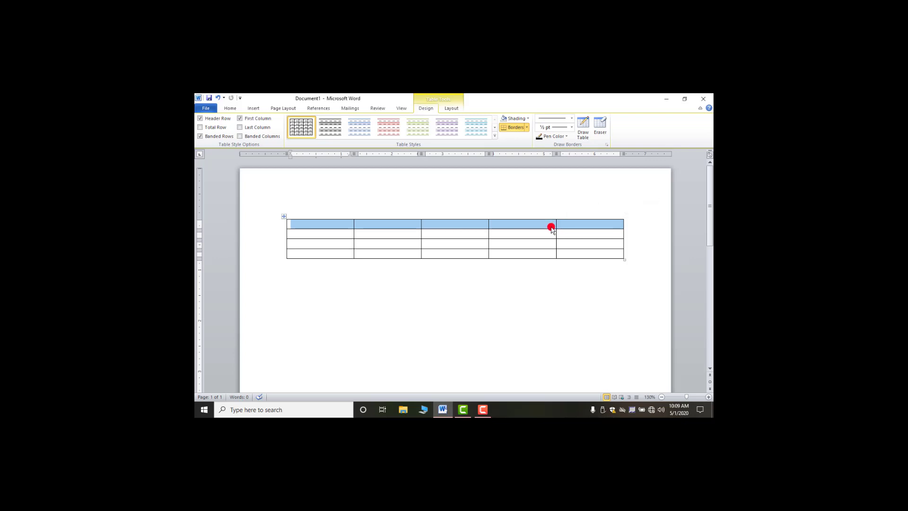
{"action": "left_click", "coordinate": [453, 110]}
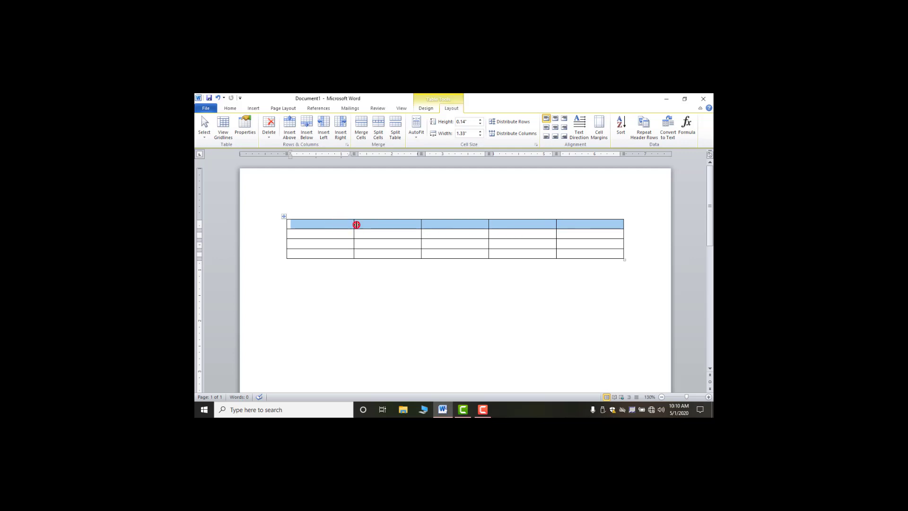
{"action": "left_click", "coordinate": [365, 134]}
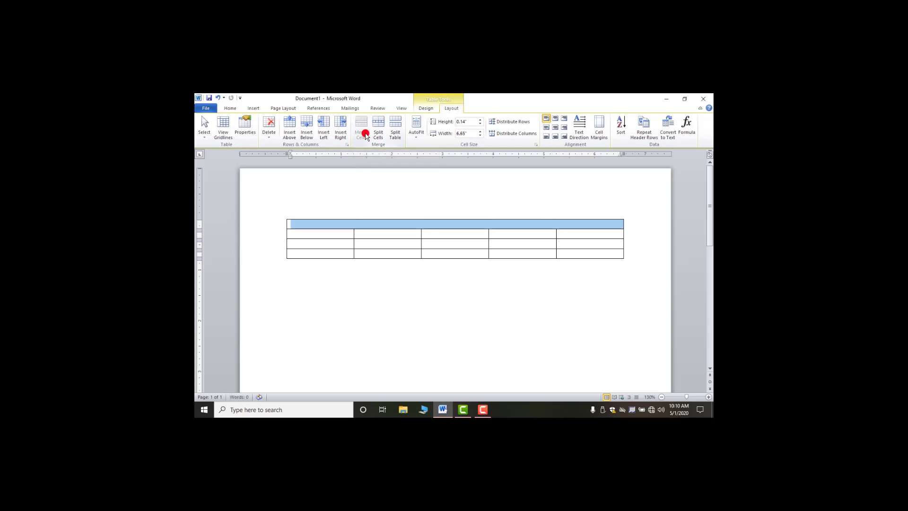
Step: Enter the filler text "vhjbkjbkjnkjlnkjlnkljkljmklnhjkbhjgvghvgyfgfvghvhjvbhjbvjh" in the merged first row
{"action": "left_click", "coordinate": [468, 226]}
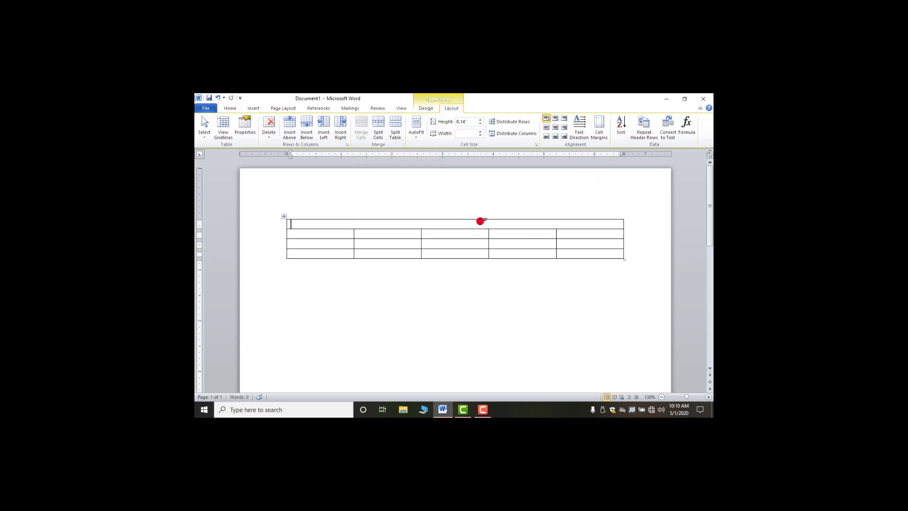
{"action": "type", "text": "vhjbkjbkjnkjlnkjlnkljkljmklnh"}
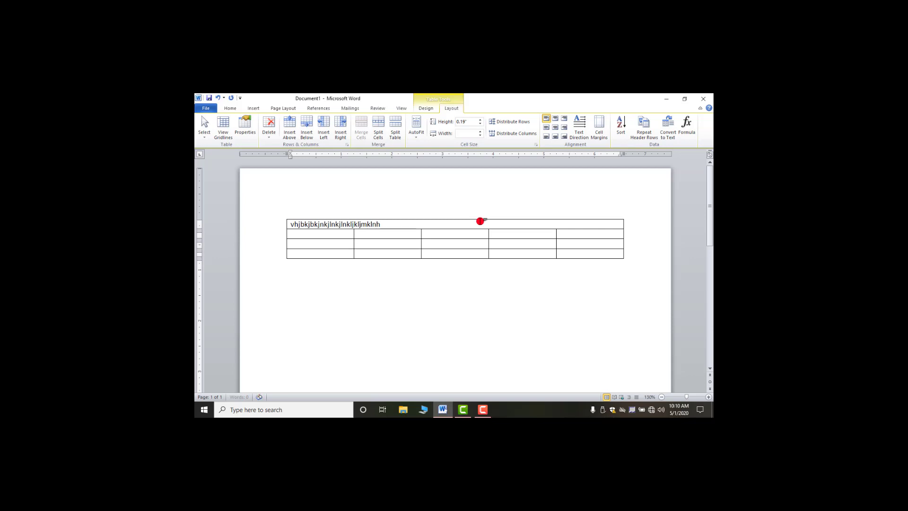
{"action": "type", "text": "jkbhjgvghvgyfgfvghvhjvbhjbvjh"}
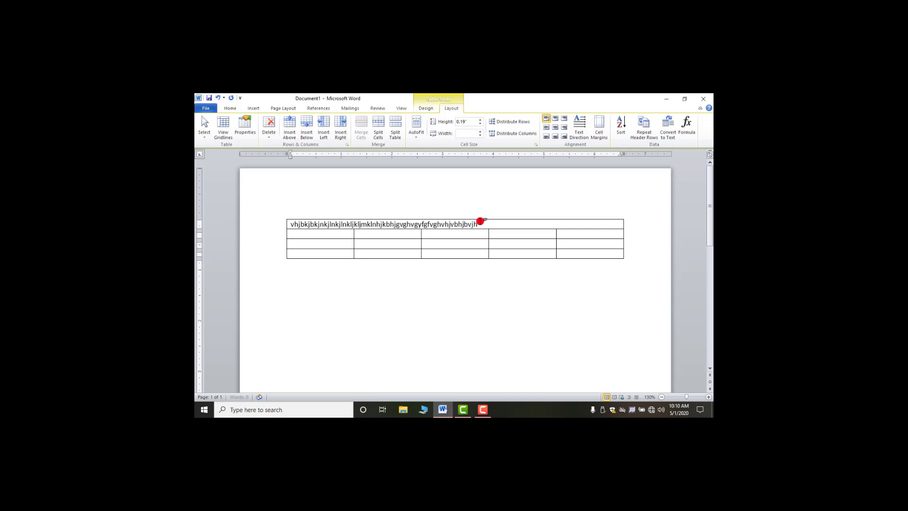
Step: Try several alignments on the merged first row's text and finish with it centred horizontally and vertically
{"action": "left_click", "coordinate": [481, 220]}
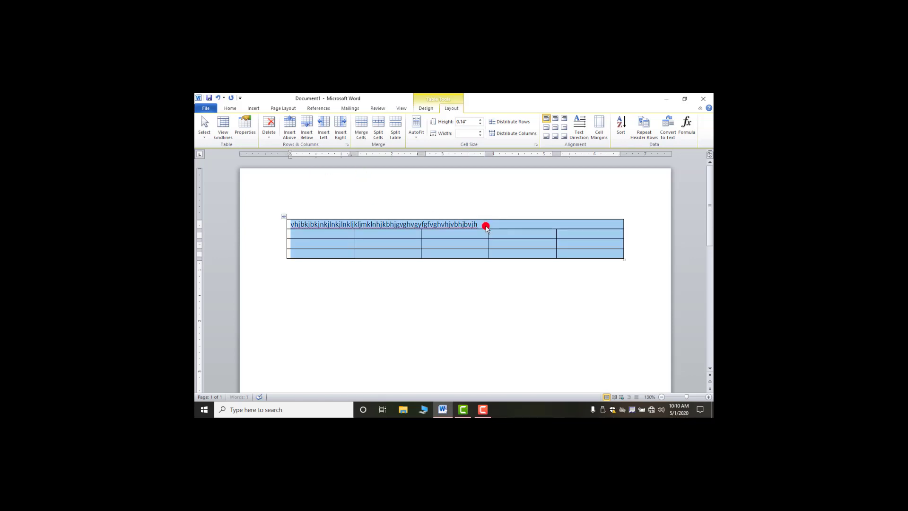
{"action": "left_click", "coordinate": [487, 223]}
{"action": "left_click_drag", "start_coordinate": [487, 223], "coordinate": [289, 223]}
{"action": "left_click", "coordinate": [554, 128]}
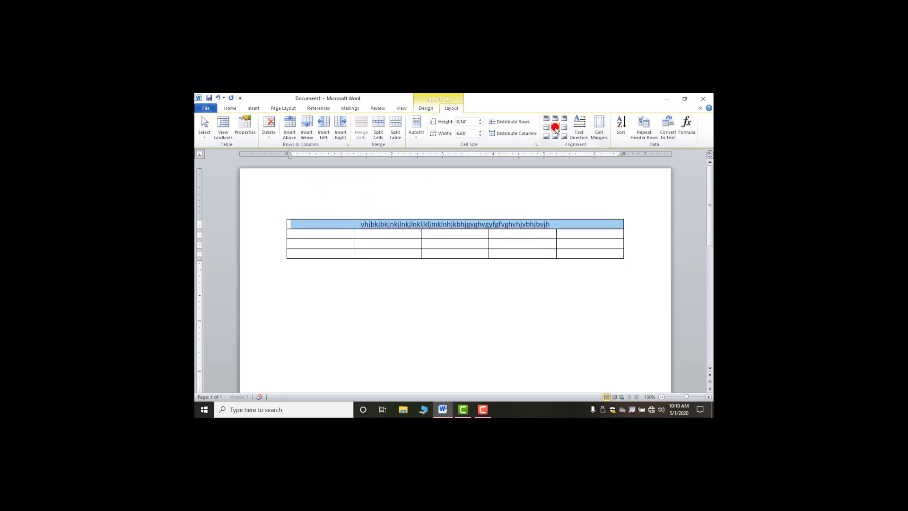
{"action": "left_click", "coordinate": [555, 119]}
{"action": "left_click", "coordinate": [546, 127]}
{"action": "left_click", "coordinate": [555, 127]}
{"action": "left_click", "coordinate": [564, 127]}
{"action": "left_click", "coordinate": [555, 128]}
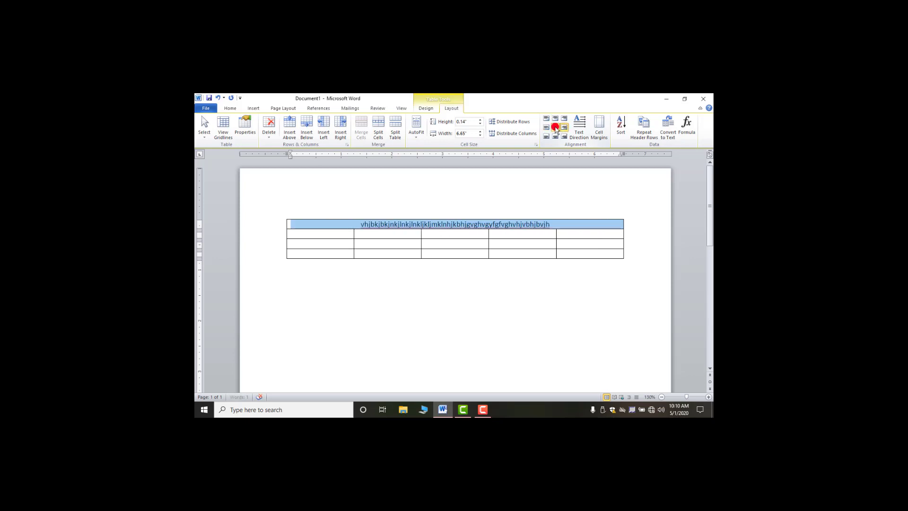
{"action": "left_click", "coordinate": [533, 270]}
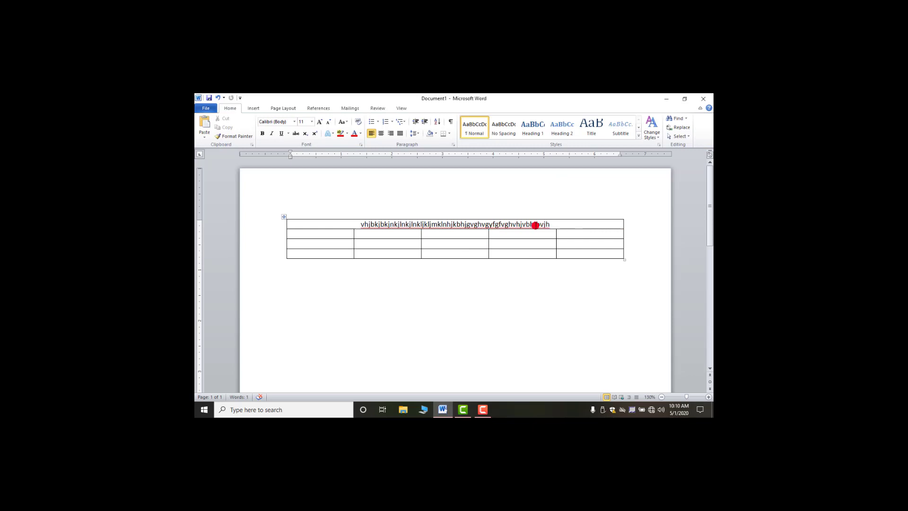
Step: Split the first cell of the table's second row into two columns and one row
{"action": "left_click", "coordinate": [319, 235]}
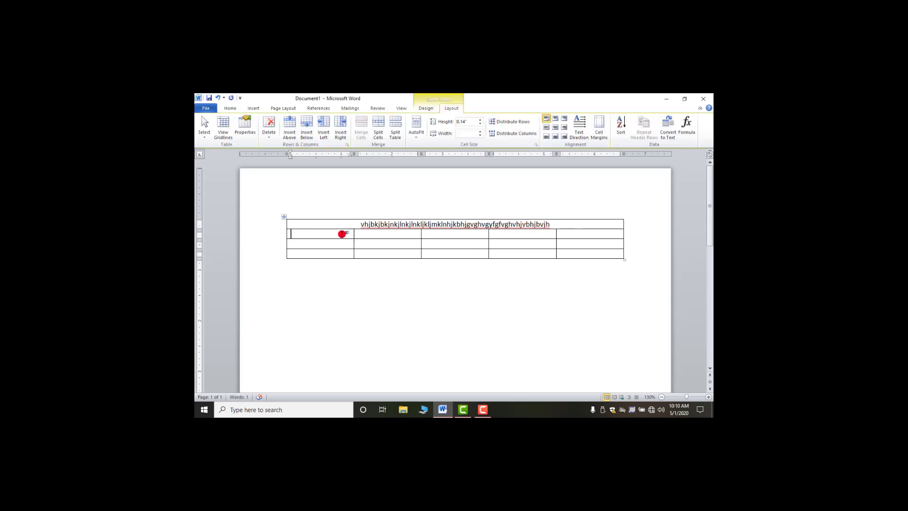
{"action": "left_click", "coordinate": [381, 137]}
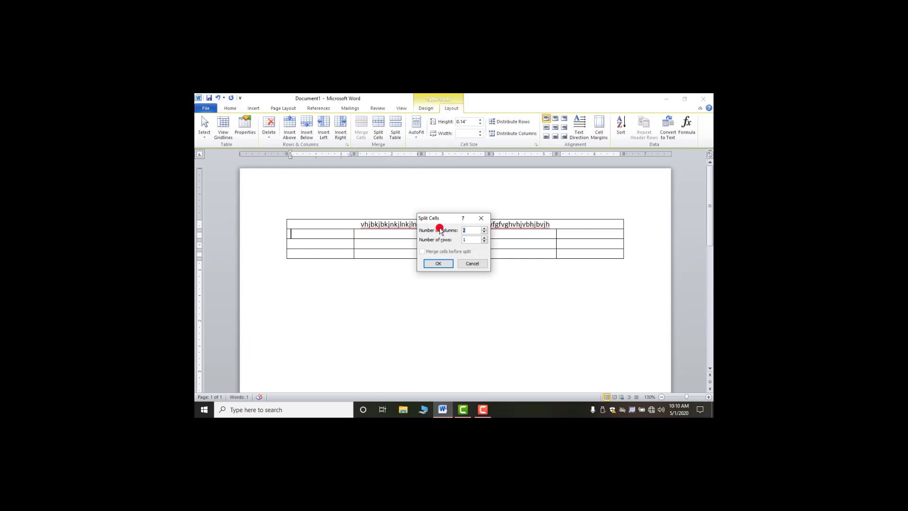
{"action": "left_click_drag", "start_coordinate": [430, 218], "coordinate": [465, 193]}
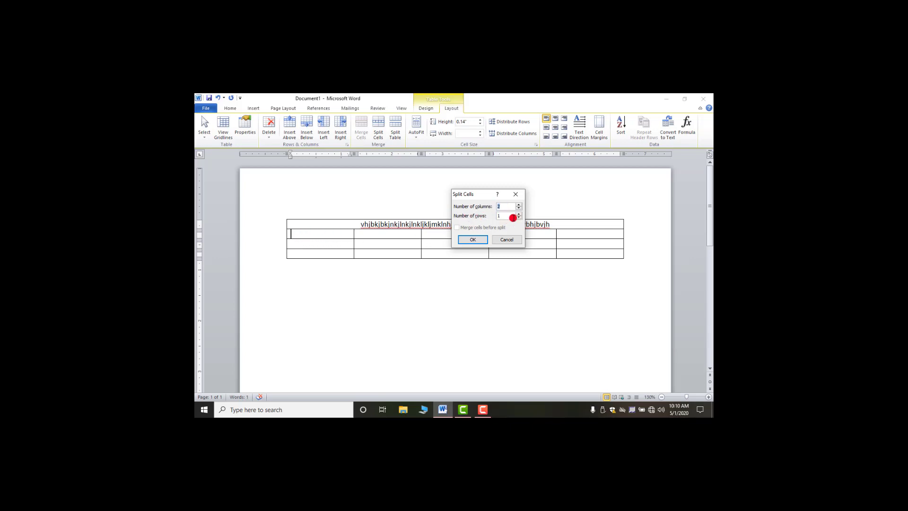
{"action": "left_click", "coordinate": [472, 239]}
{"action": "left_click", "coordinate": [411, 297]}
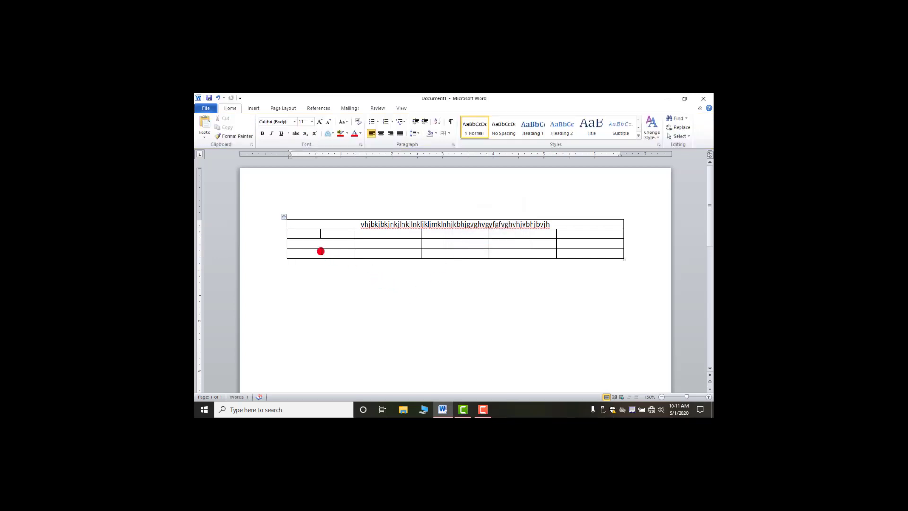
Step: Merge the two split cells at the start of the second row back into one cell
{"action": "left_click", "coordinate": [301, 233]}
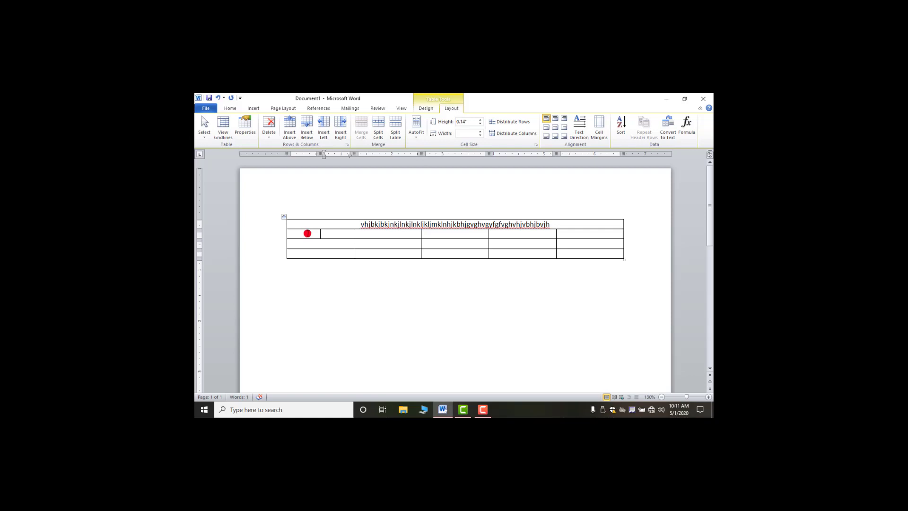
{"action": "left_click_drag", "start_coordinate": [312, 233], "coordinate": [330, 233]}
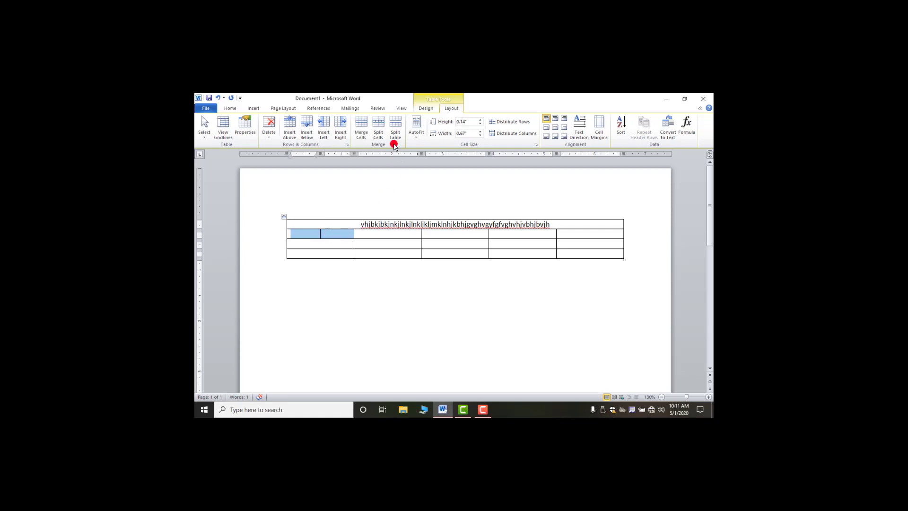
{"action": "left_click", "coordinate": [361, 136]}
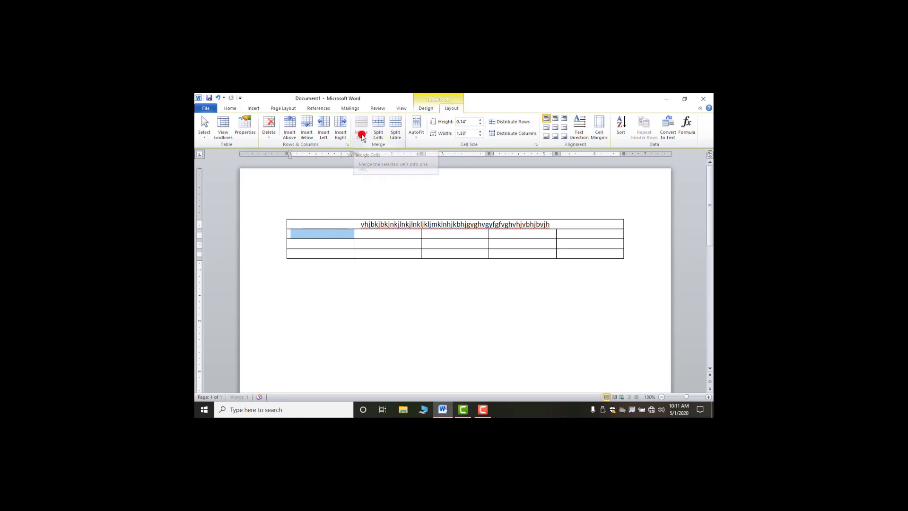
{"action": "left_click", "coordinate": [394, 304]}
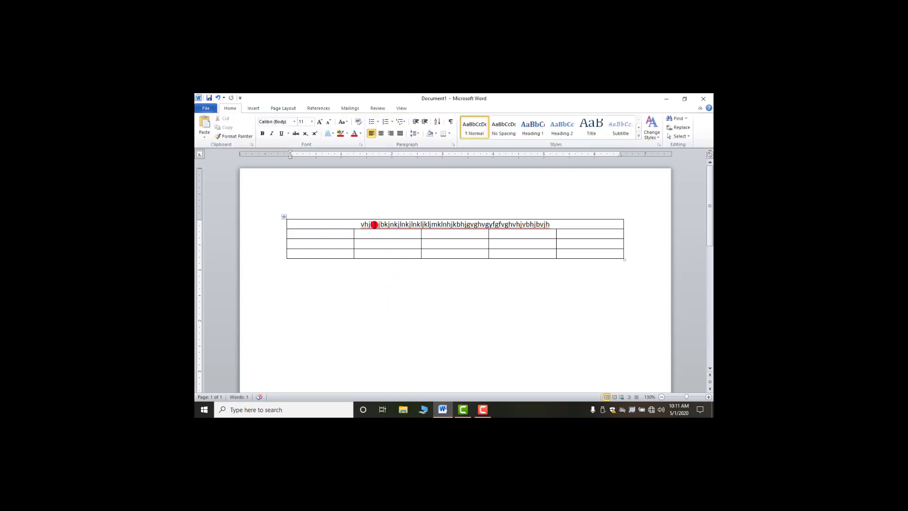
Step: Split the merged first row containing the filler text into five columns and one row
{"action": "left_click_drag", "start_coordinate": [358, 223], "coordinate": [550, 223]}
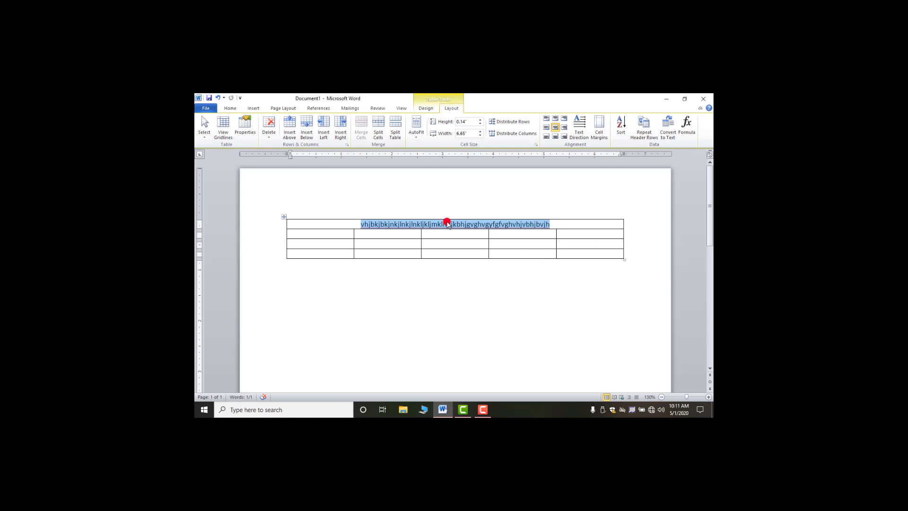
{"action": "left_click", "coordinate": [377, 126]}
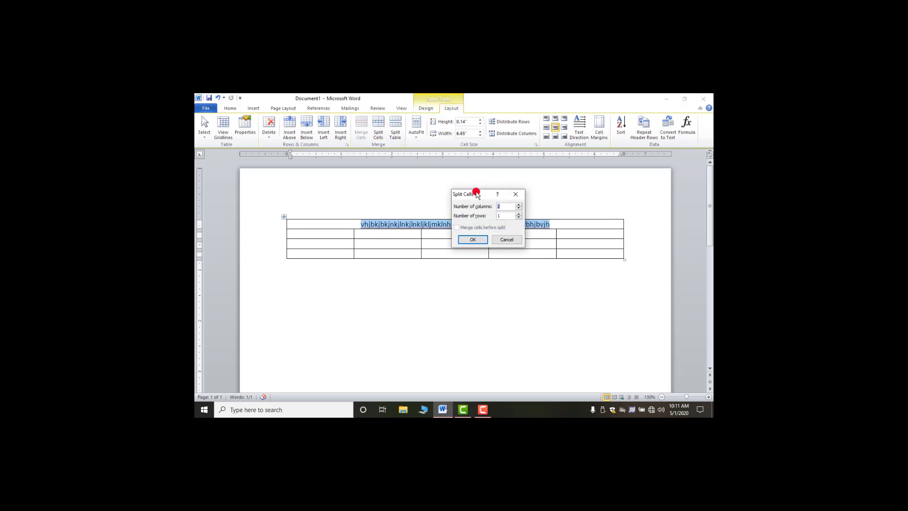
{"action": "left_click_drag", "start_coordinate": [473, 193], "coordinate": [415, 280]}
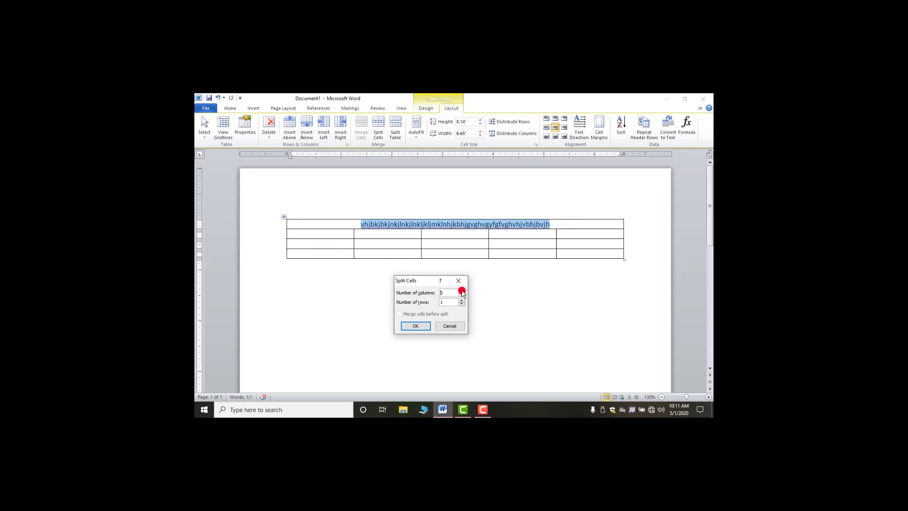
{"action": "left_click", "coordinate": [416, 326]}
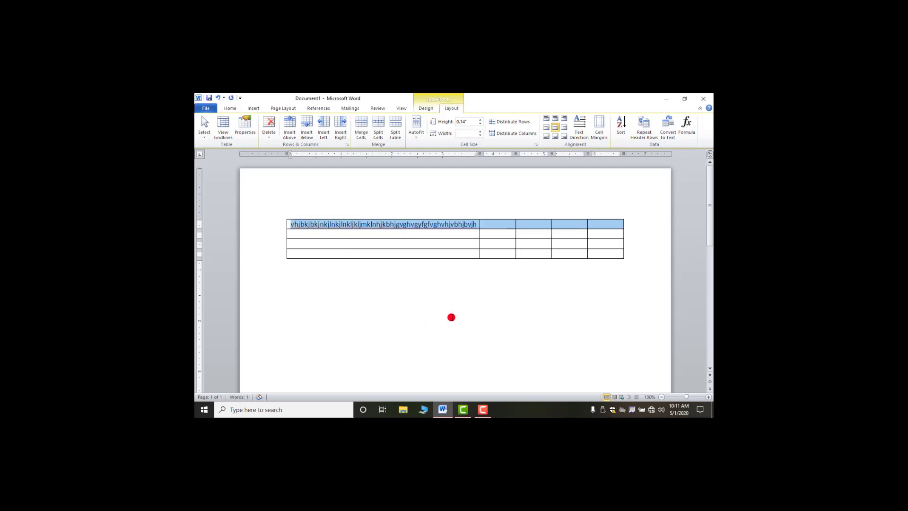
{"action": "left_click", "coordinate": [517, 270]}
Step: Shorten the filler text in the first row's first cell to "vhjbkjbkjnkjlnkj" by deleting characters from its end
{"action": "left_click", "coordinate": [472, 225]}
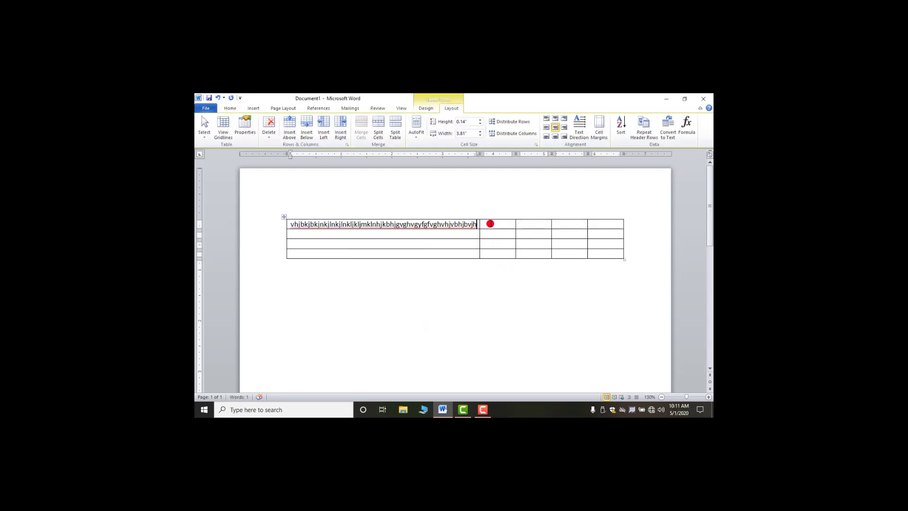
{"action": "key", "text": "BackSpace"}
{"action": "key", "text": "BackSpace"}
{"action": "key", "text": "BackSpace"}
{"action": "key", "text": "BackSpace"}
{"action": "key", "text": "BackSpace"}
{"action": "key", "text": "BackSpace"}
{"action": "key", "text": "BackSpace"}
{"action": "key", "text": "BackSpace"}
{"action": "key", "text": "BackSpace"}
{"action": "key", "text": "BackSpace"}
{"action": "key", "text": "BackSpace"}
{"action": "key", "text": "BackSpace"}
{"action": "key", "text": "BackSpace"}
{"action": "key", "text": "BackSpace"}
{"action": "key", "text": "BackSpace"}
{"action": "key", "text": "BackSpace"}
{"action": "key", "text": "BackSpace"}
{"action": "key", "text": "BackSpace"}
{"action": "key", "text": "BackSpace"}
{"action": "key", "text": "BackSpace"}
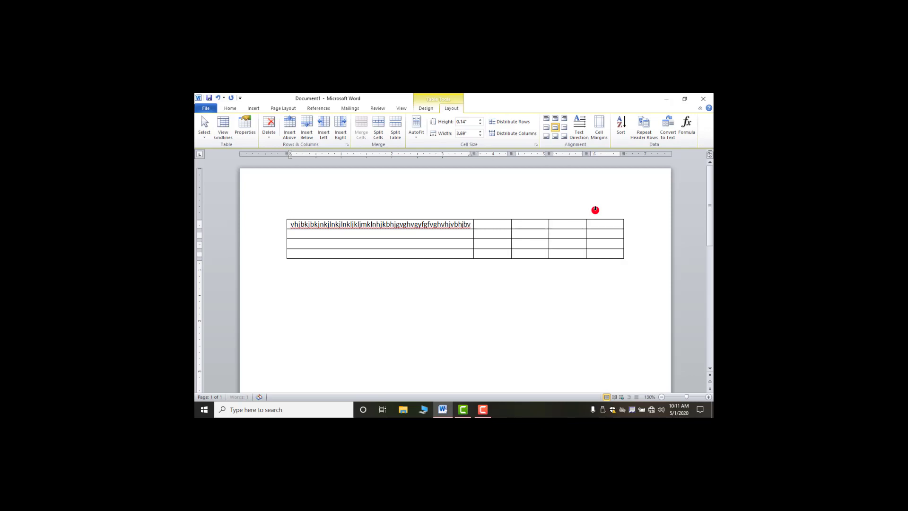
{"action": "key", "text": "BackSpace"}
{"action": "key", "text": "BackSpace"}
{"action": "key", "text": "BackSpace"}
{"action": "key", "text": "BackSpace"}
{"action": "key", "text": "BackSpace"}
{"action": "key", "text": "BackSpace"}
{"action": "key", "text": "BackSpace"}
{"action": "key", "text": "BackSpace"}
{"action": "key", "text": "BackSpace"}
{"action": "key", "text": "BackSpace"}
{"action": "key", "text": "BackSpace"}
{"action": "key", "text": "BackSpace"}
{"action": "key", "text": "BackSpace"}
{"action": "key", "text": "BackSpace"}
{"action": "key", "text": "BackSpace"}
{"action": "key", "text": "BackSpace"}
{"action": "key", "text": "BackSpace"}
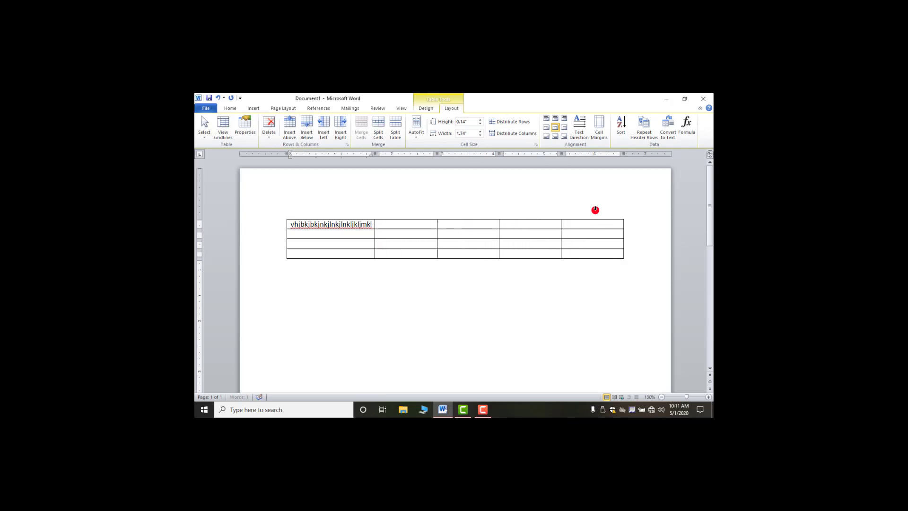
{"action": "key", "text": "BackSpace"}
{"action": "key", "text": "BackSpace"}
{"action": "key", "text": "BackSpace"}
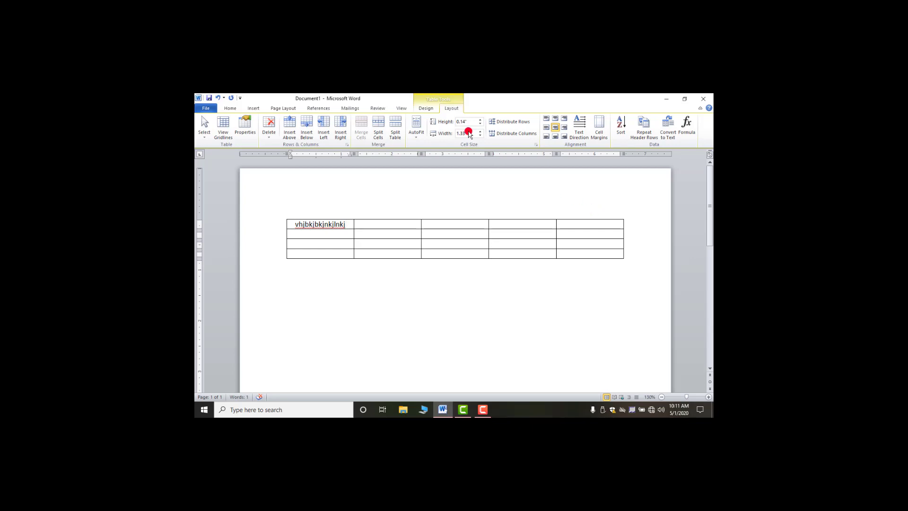
Step: Display the insertion tools for pages, tables and illustrations
{"action": "left_click", "coordinate": [257, 108]}
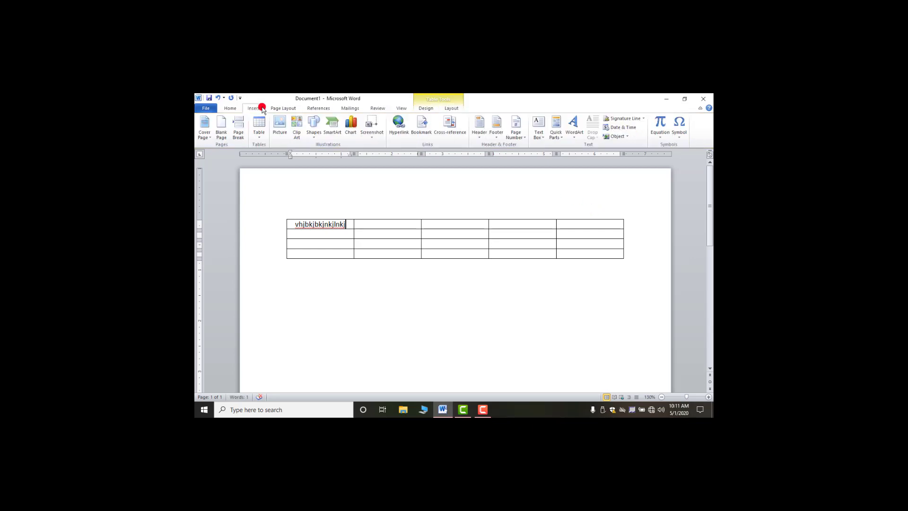